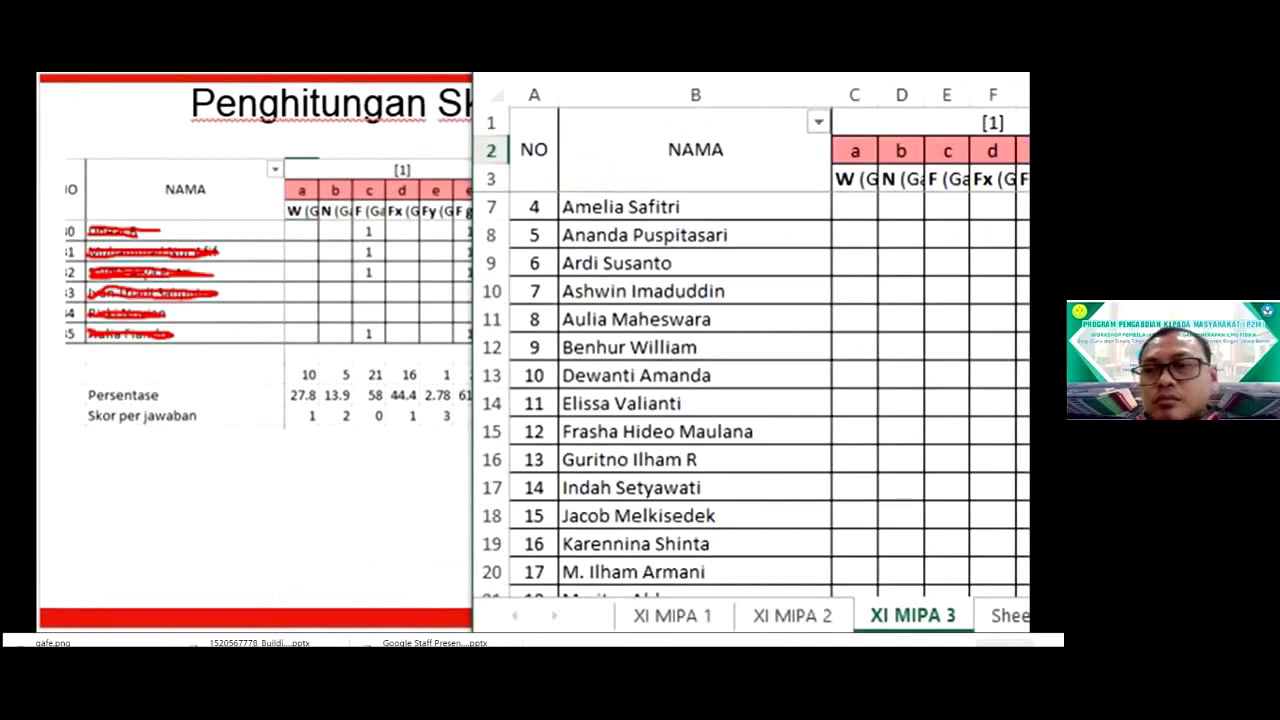
Step: Go to the XI MIPA 1 sheet and view its answer totals, Persentase and Skor per jawaban rows below the student list
{"action": "scroll", "coordinate": [1025, 580], "scroll_direction": "down", "scroll_amount": 7}
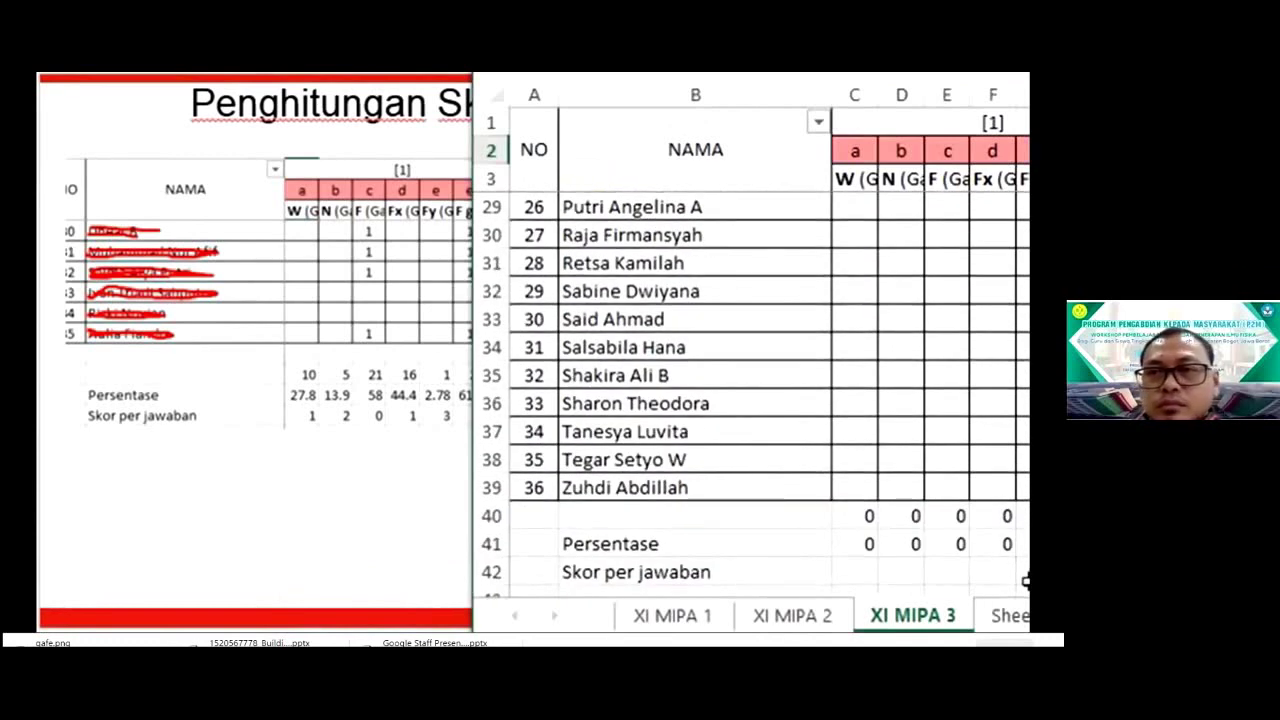
{"action": "key", "text": "ctrl+Page_Up"}
{"action": "key", "text": "ctrl+Page_Up"}
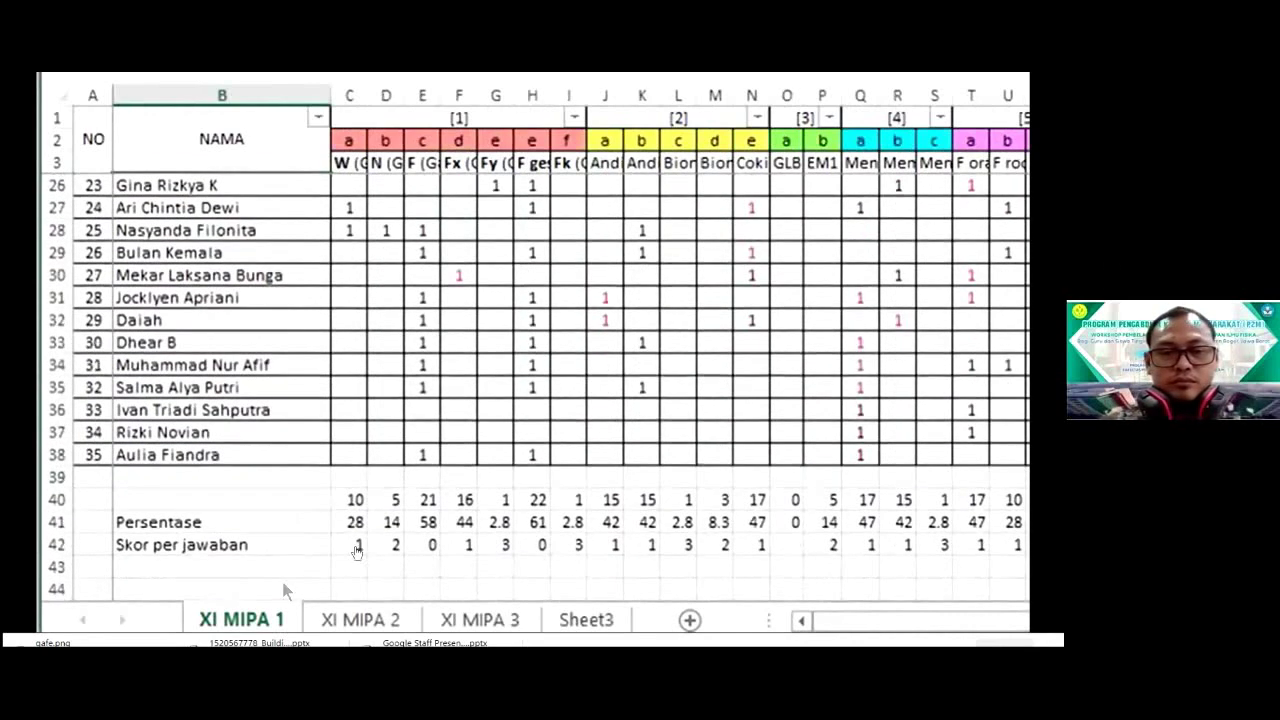
{"action": "mouse_move", "coordinate": [283, 590]}
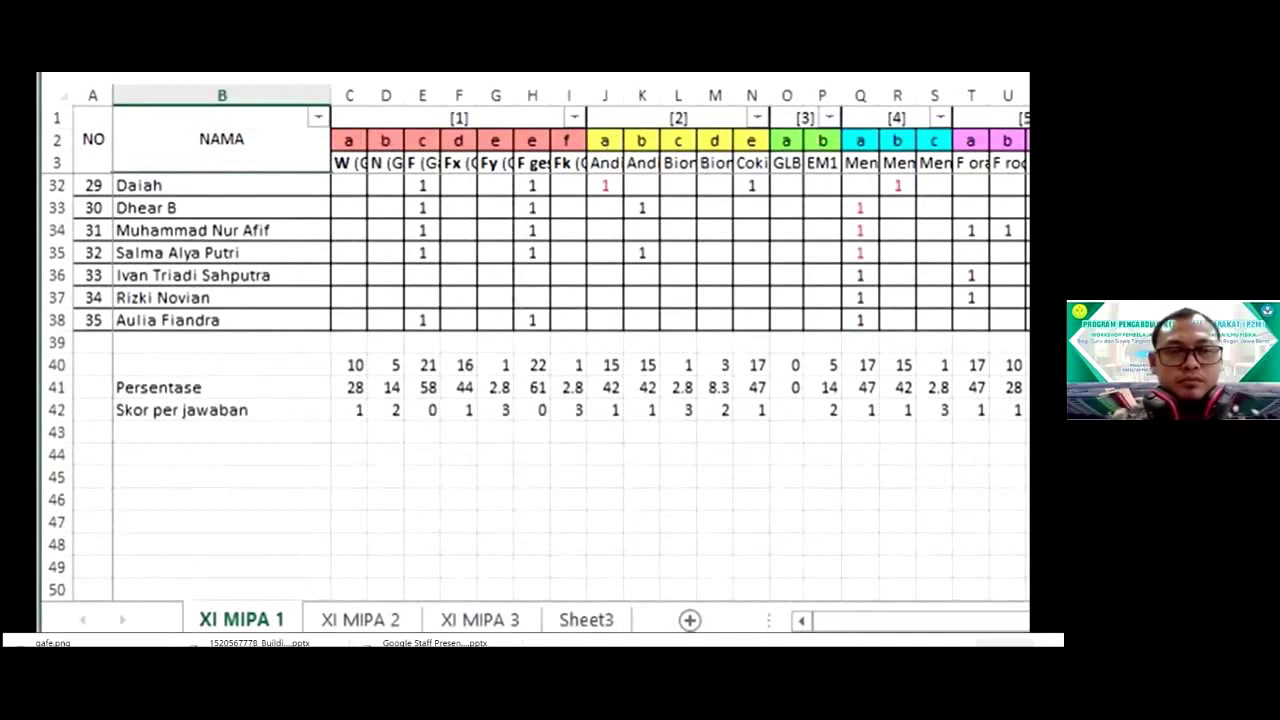
{"action": "scroll", "coordinate": [380, 206], "scroll_direction": "down", "scroll_amount": 2}
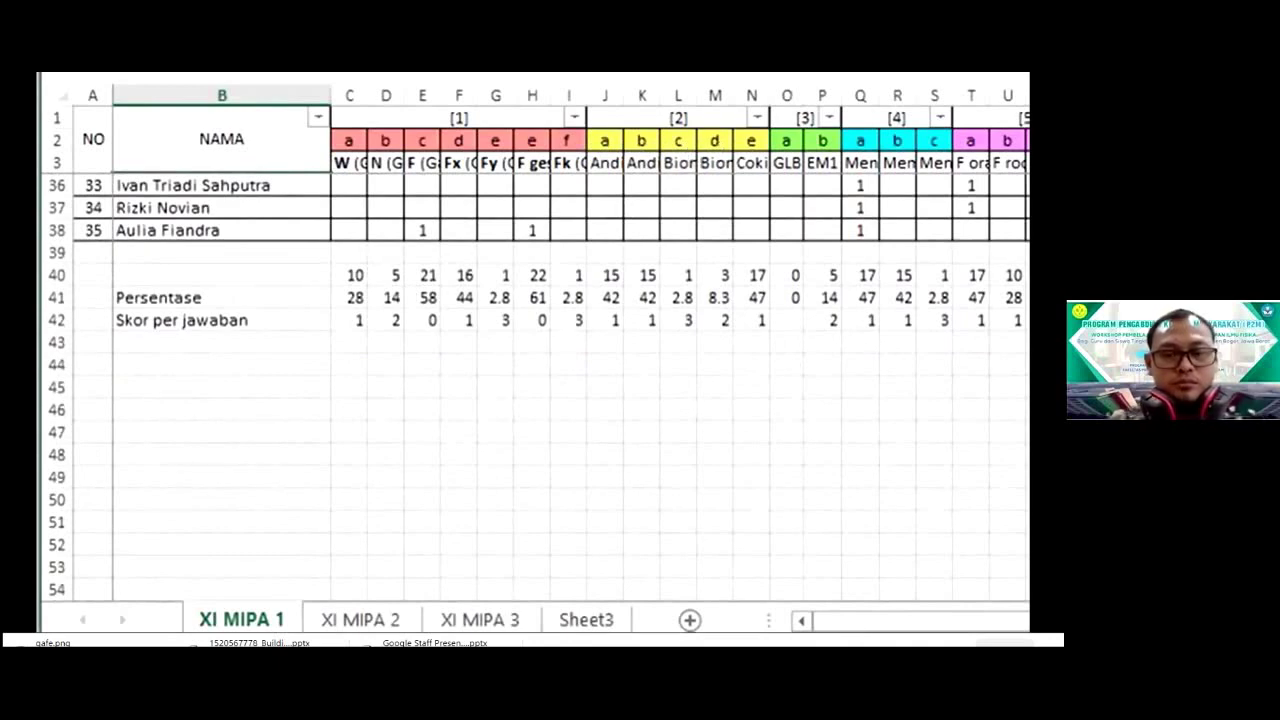
Step: Switch to the presentation to consult the "Contoh Soal Berpikir Divergen" slide, and return to the Excel workbook
{"action": "key", "text": "alt+Tab"}
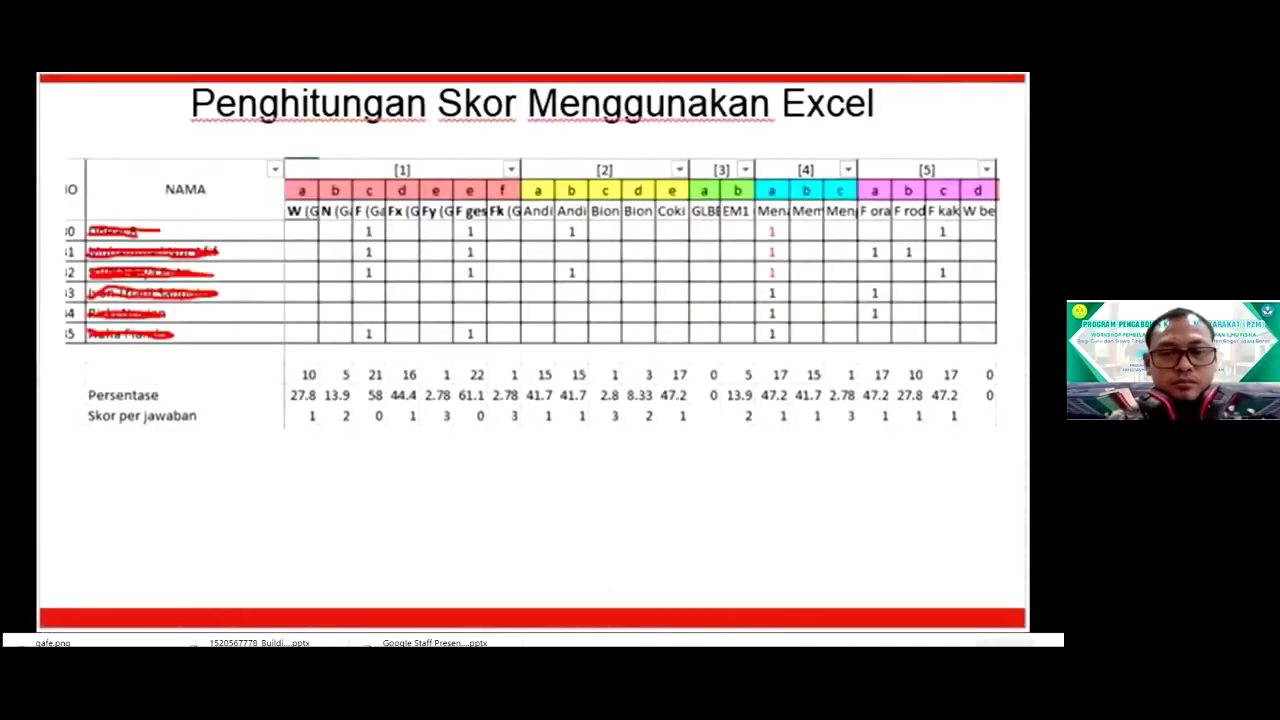
{"action": "key", "text": "Right"}
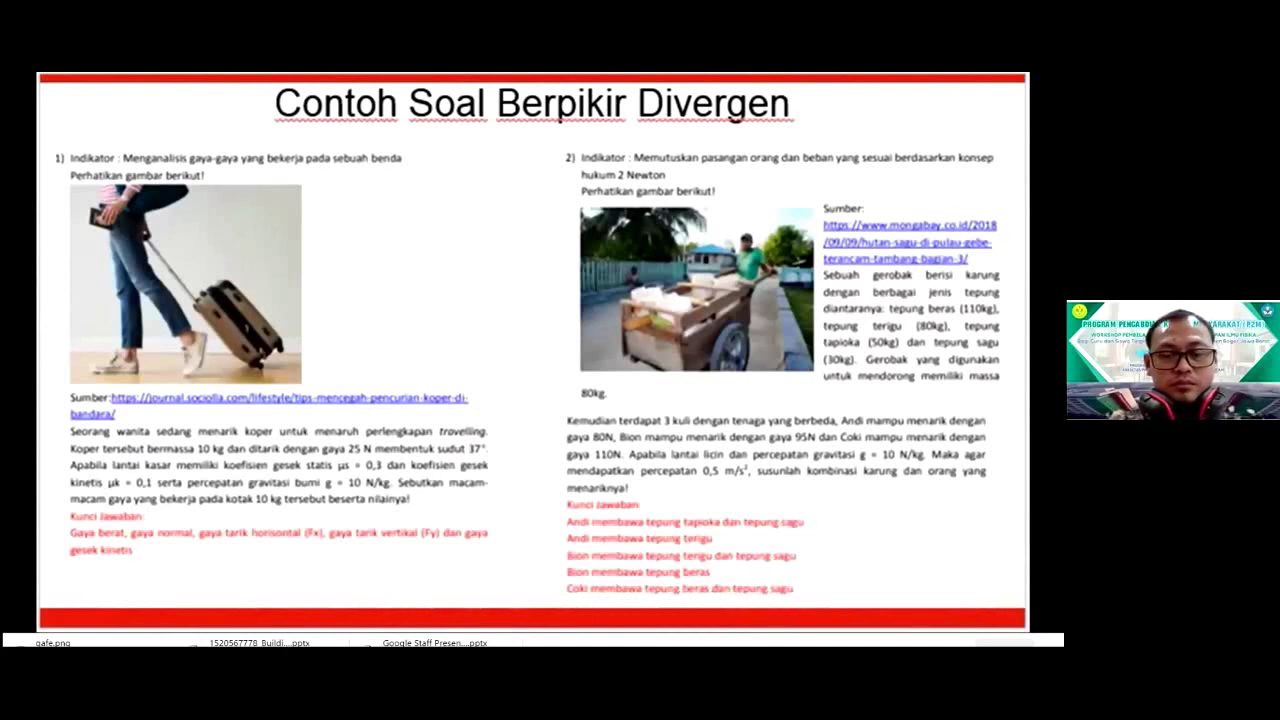
{"action": "key", "text": "Right"}
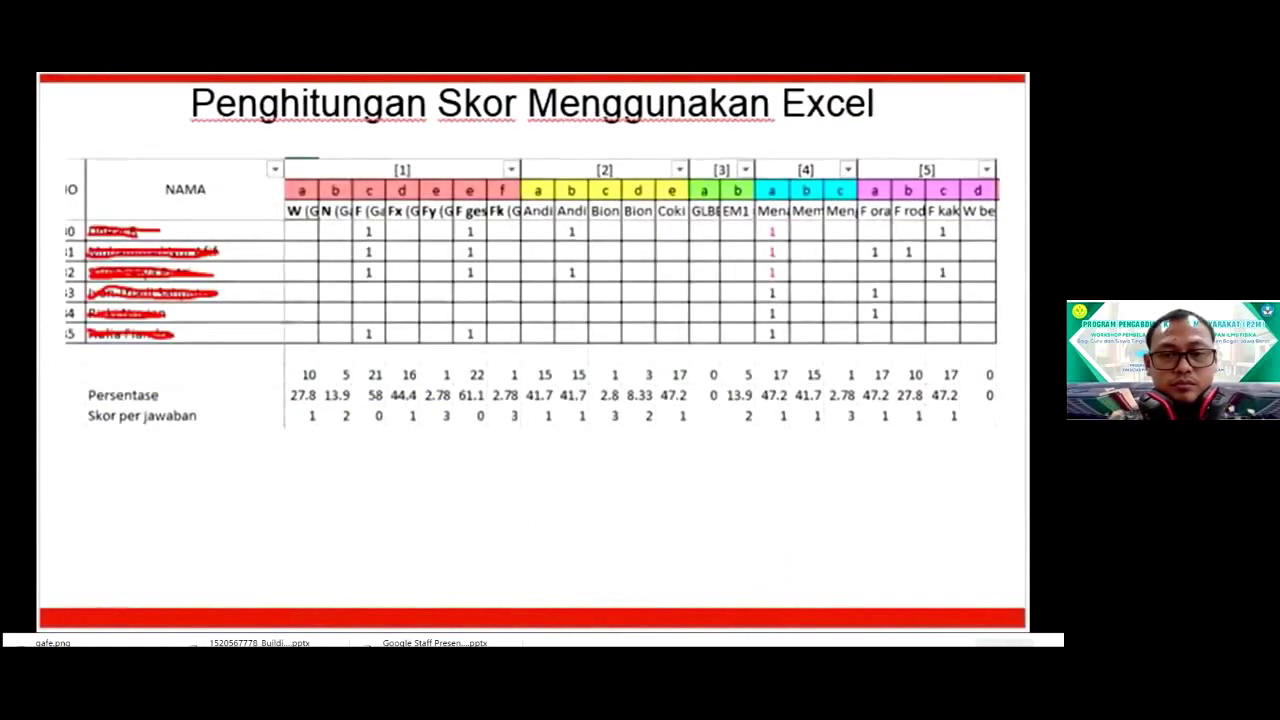
{"action": "key", "text": "alt+Tab"}
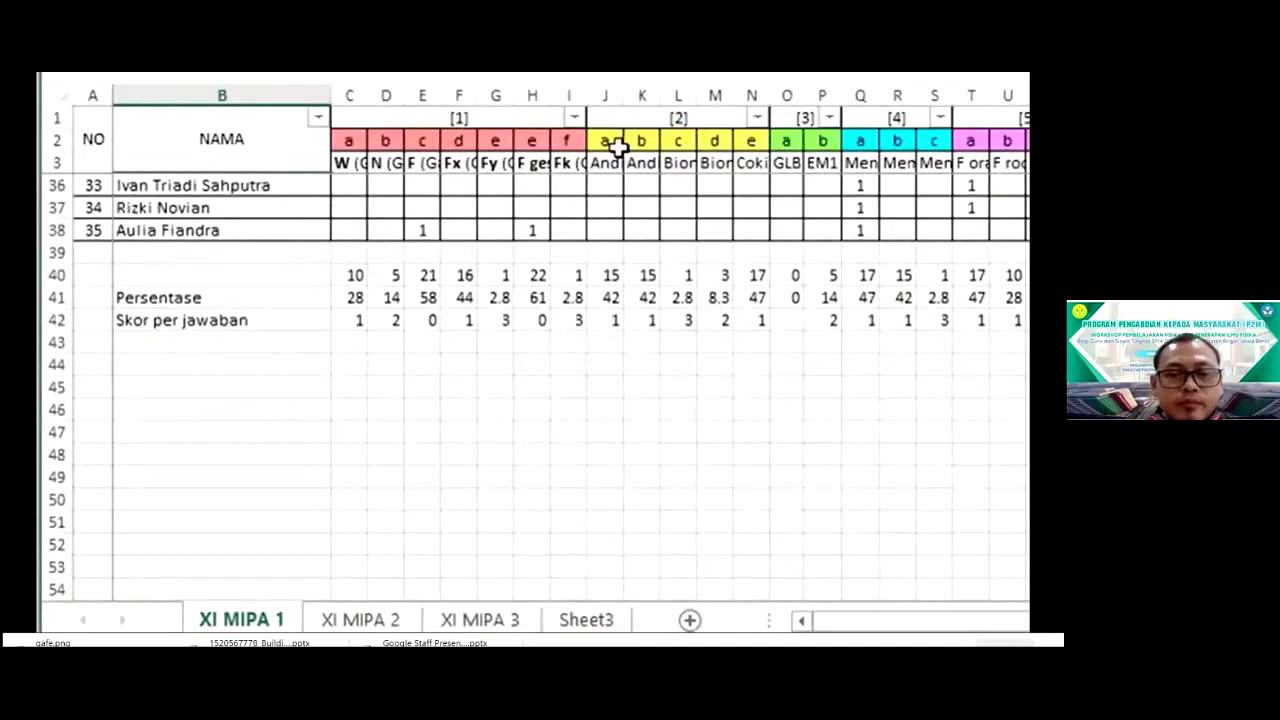
Step: Check the answer totals for question [2] in J40:N40, including the SUM formula over N4:N39 in N40
{"action": "left_click", "coordinate": [606, 282]}
{"action": "left_click", "coordinate": [648, 279]}
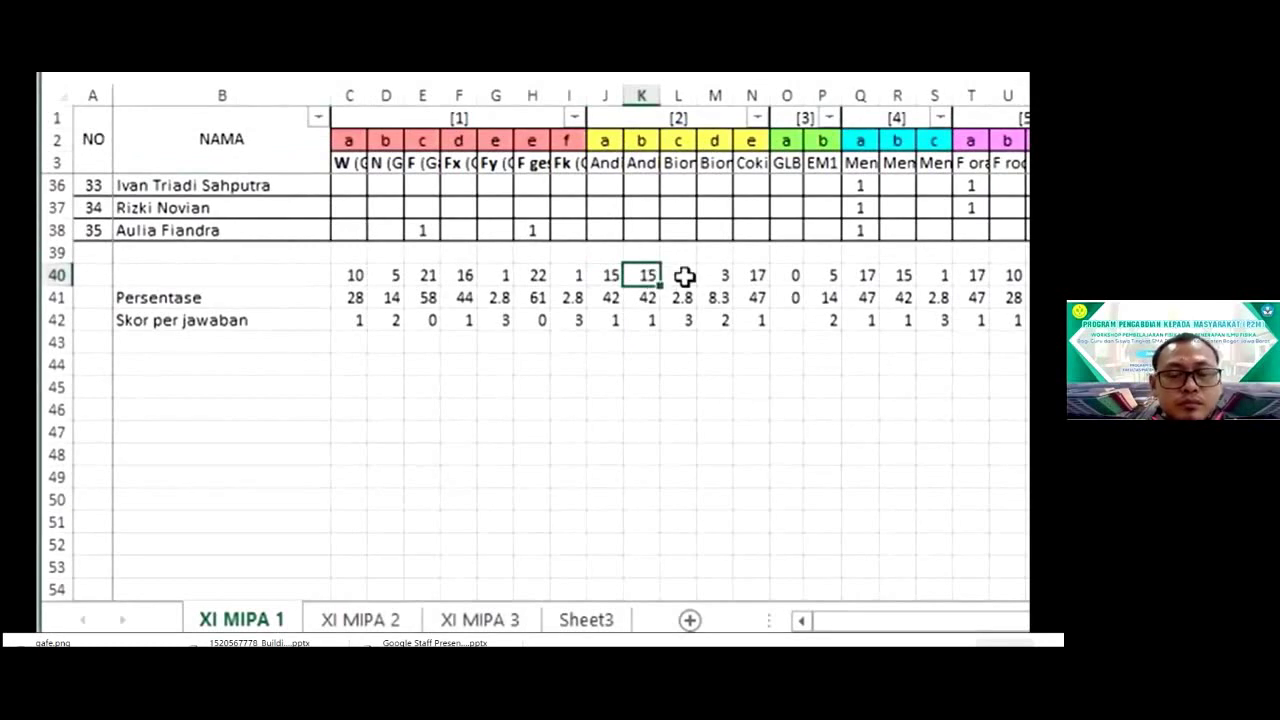
{"action": "left_click", "coordinate": [682, 276]}
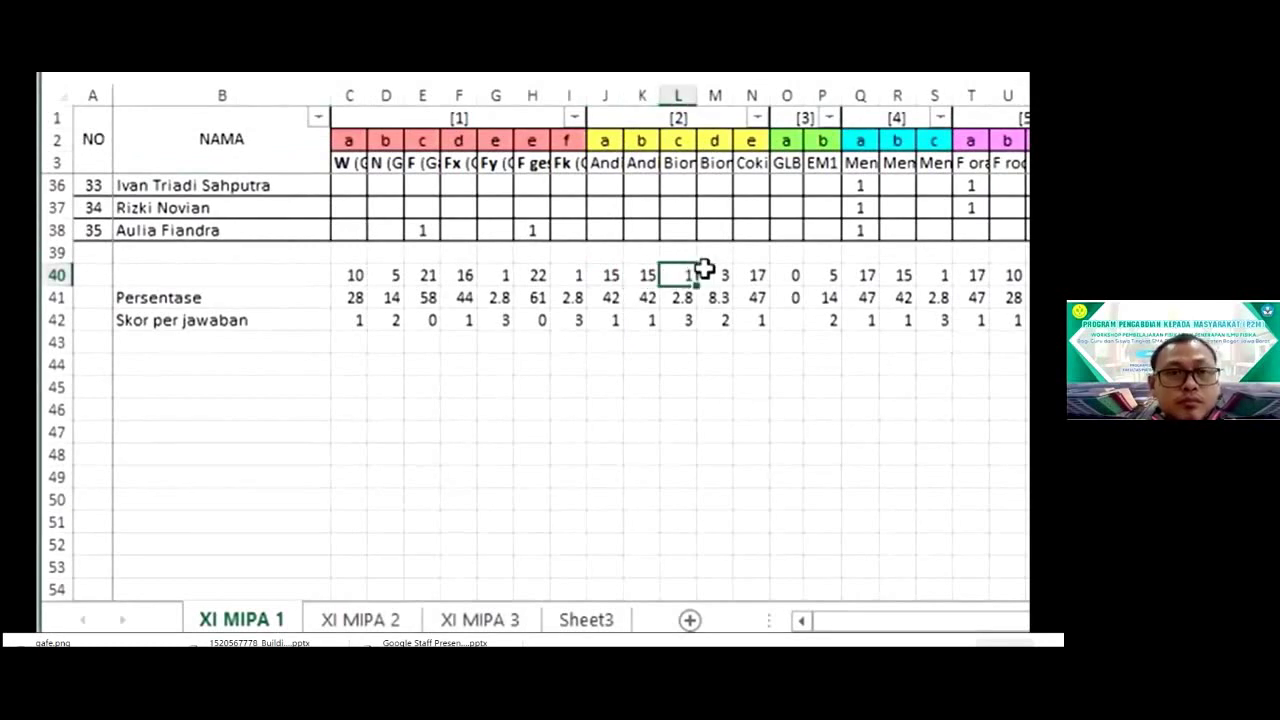
{"action": "left_click", "coordinate": [723, 280]}
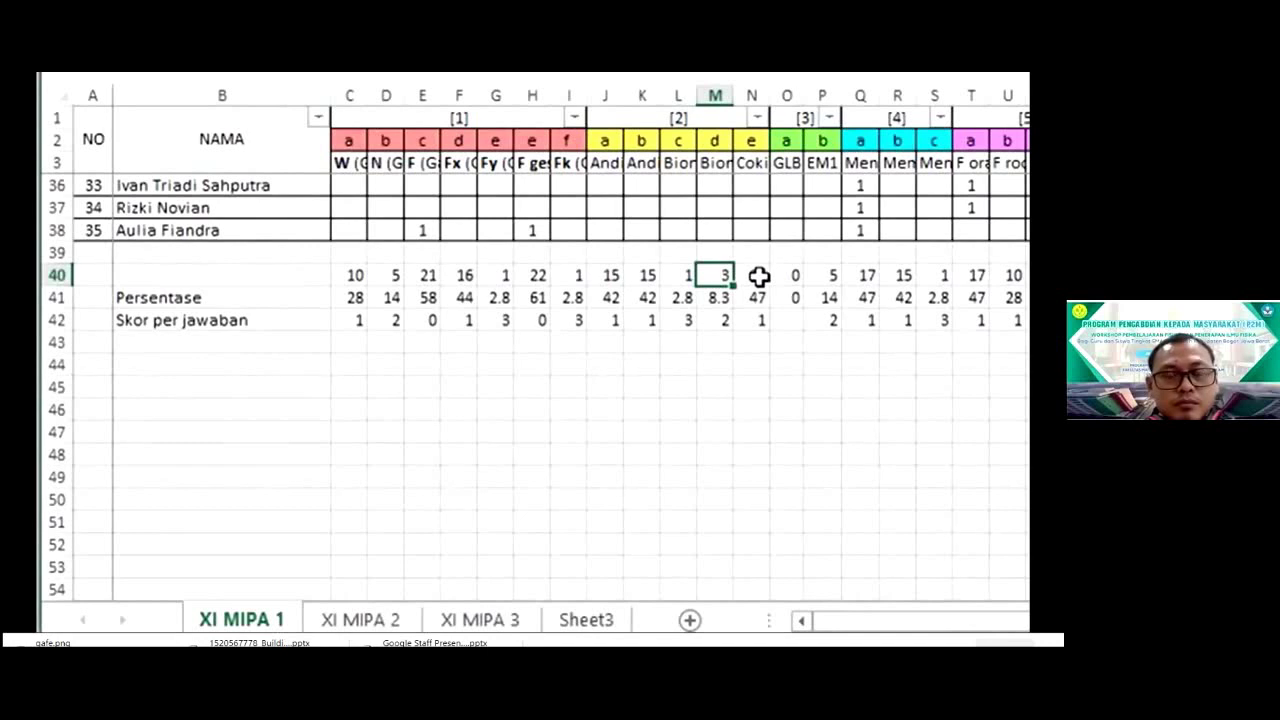
{"action": "left_click", "coordinate": [759, 277]}
{"action": "key", "text": "alt+equal"}
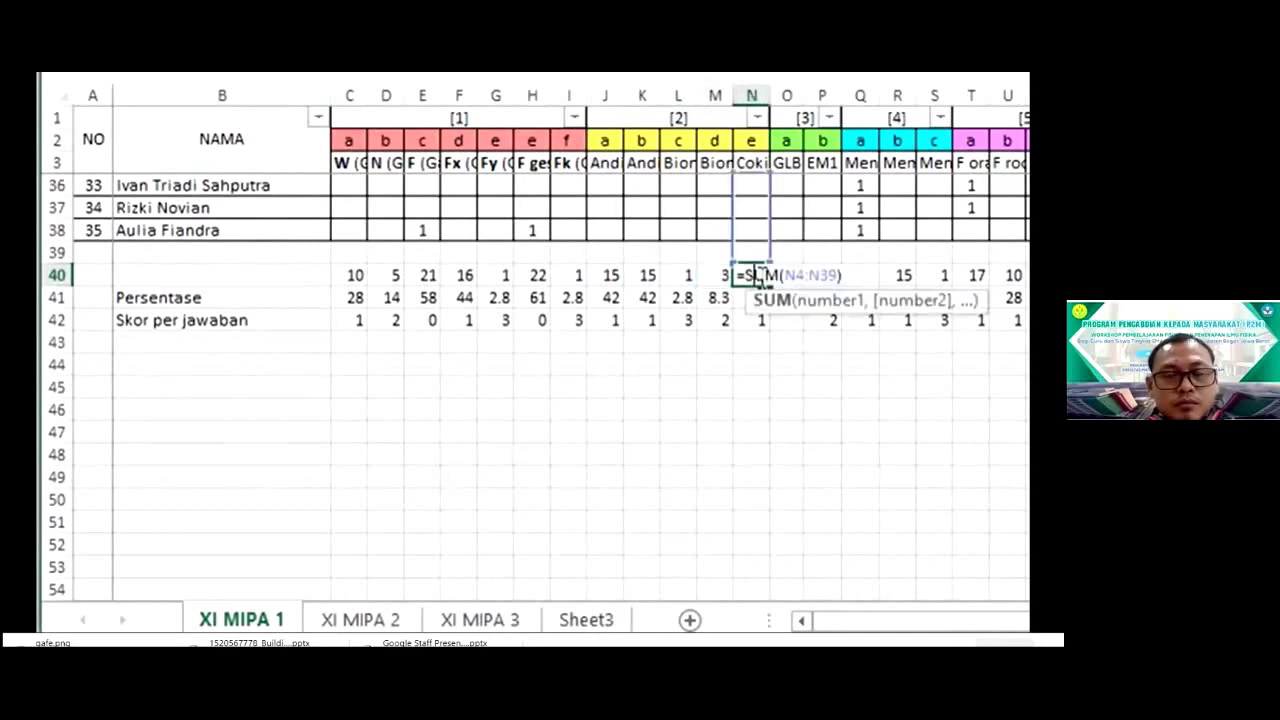
{"action": "key", "text": "Return"}
Step: Compare the Persentase values in row 41 with the Skor per jawaban values in row 42 for the question [2] answers
{"action": "left_click", "coordinate": [272, 305]}
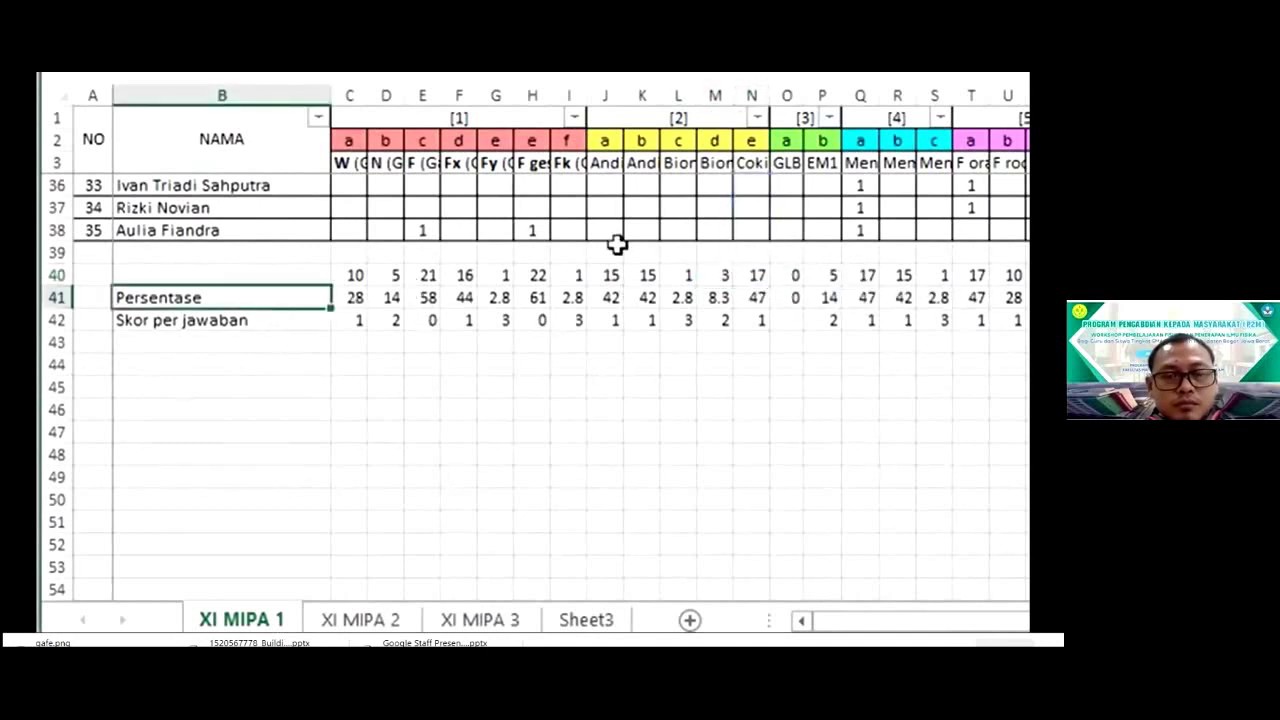
{"action": "left_click", "coordinate": [611, 300]}
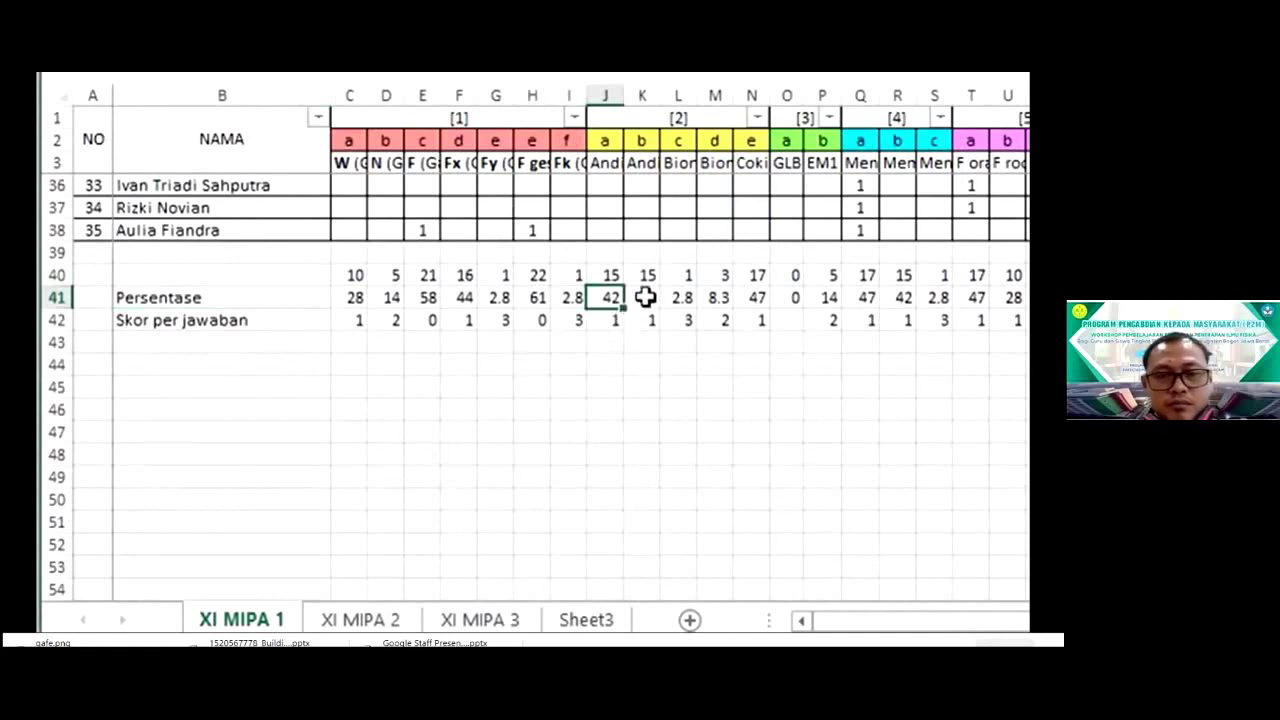
{"action": "left_click", "coordinate": [647, 296]}
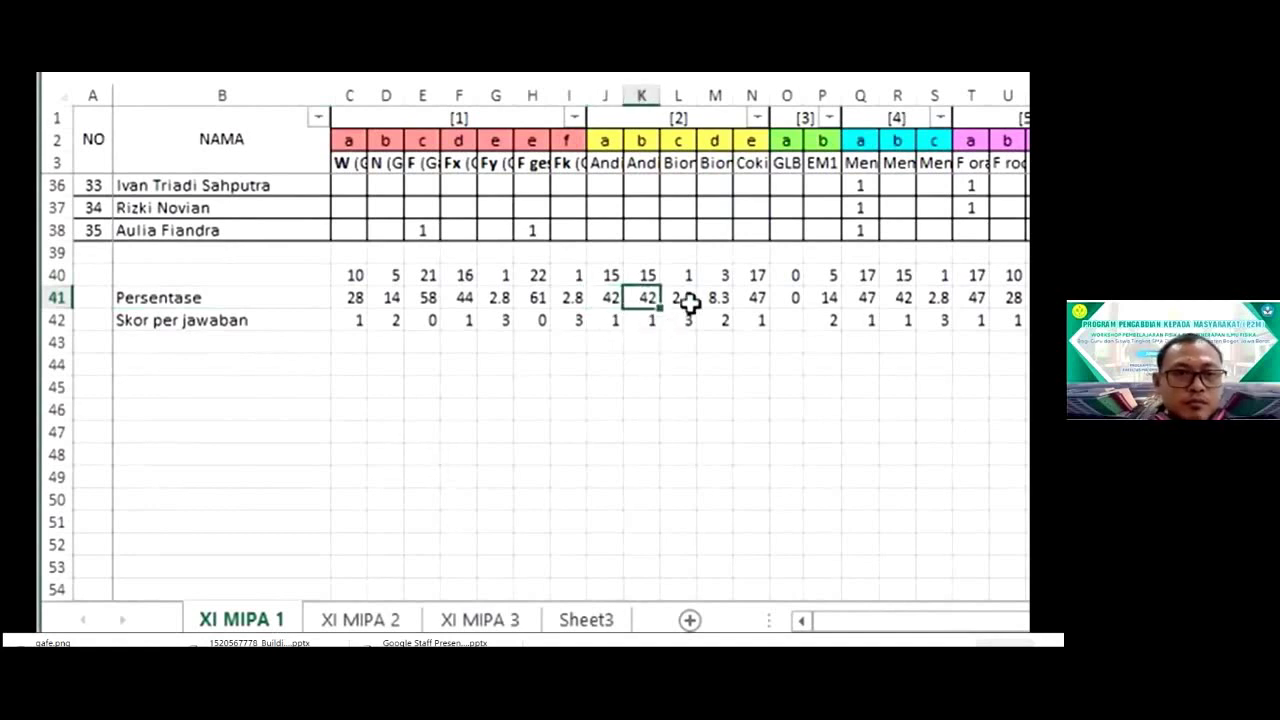
{"action": "left_click", "coordinate": [690, 303]}
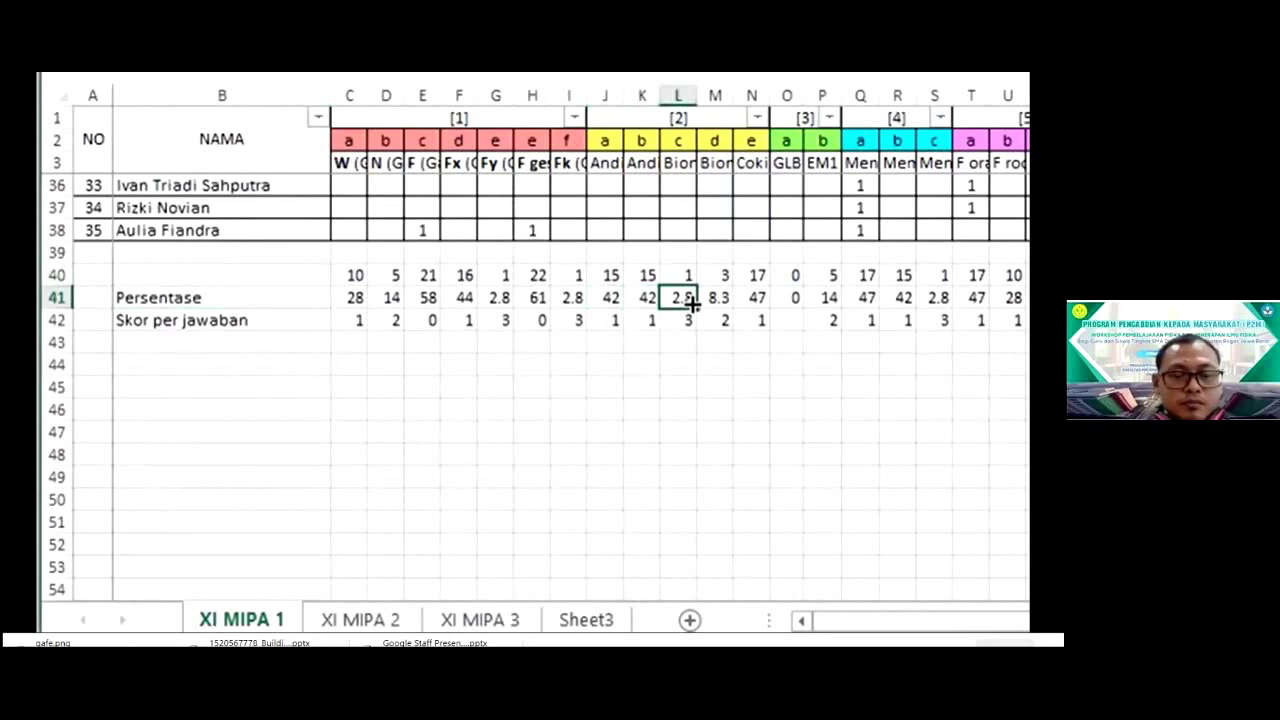
{"action": "left_click", "coordinate": [688, 319]}
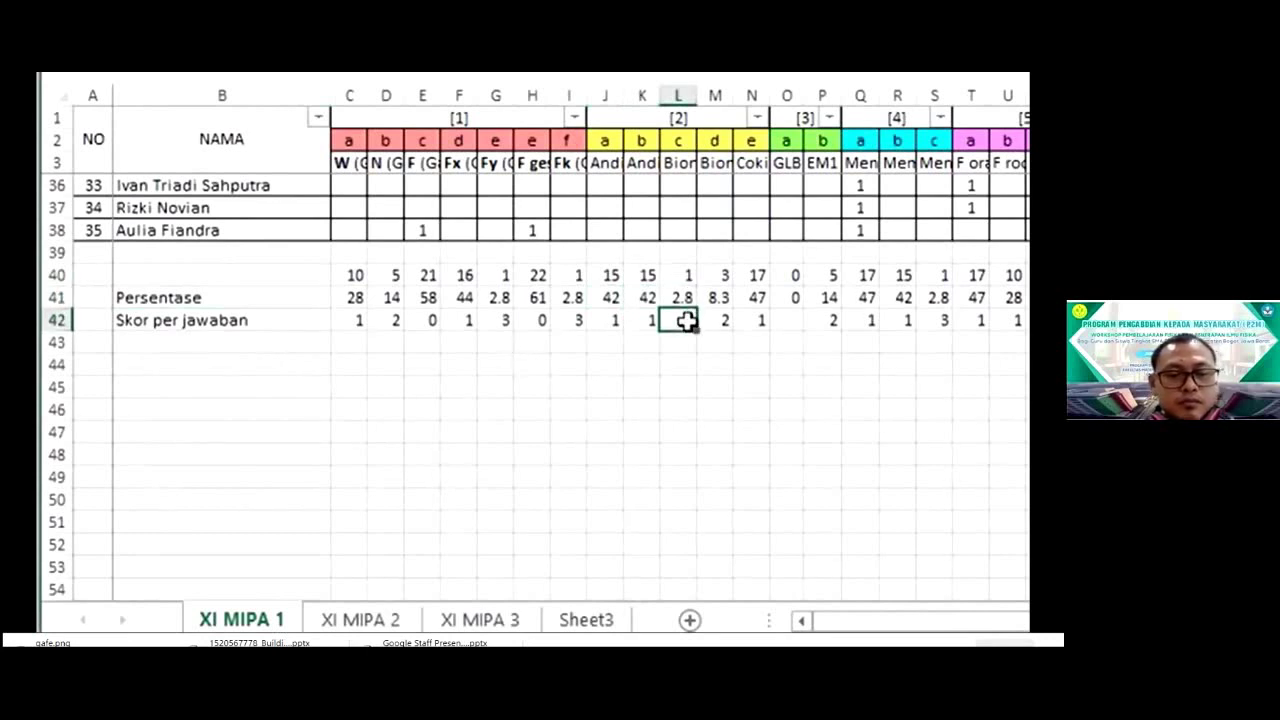
{"action": "left_click", "coordinate": [723, 297]}
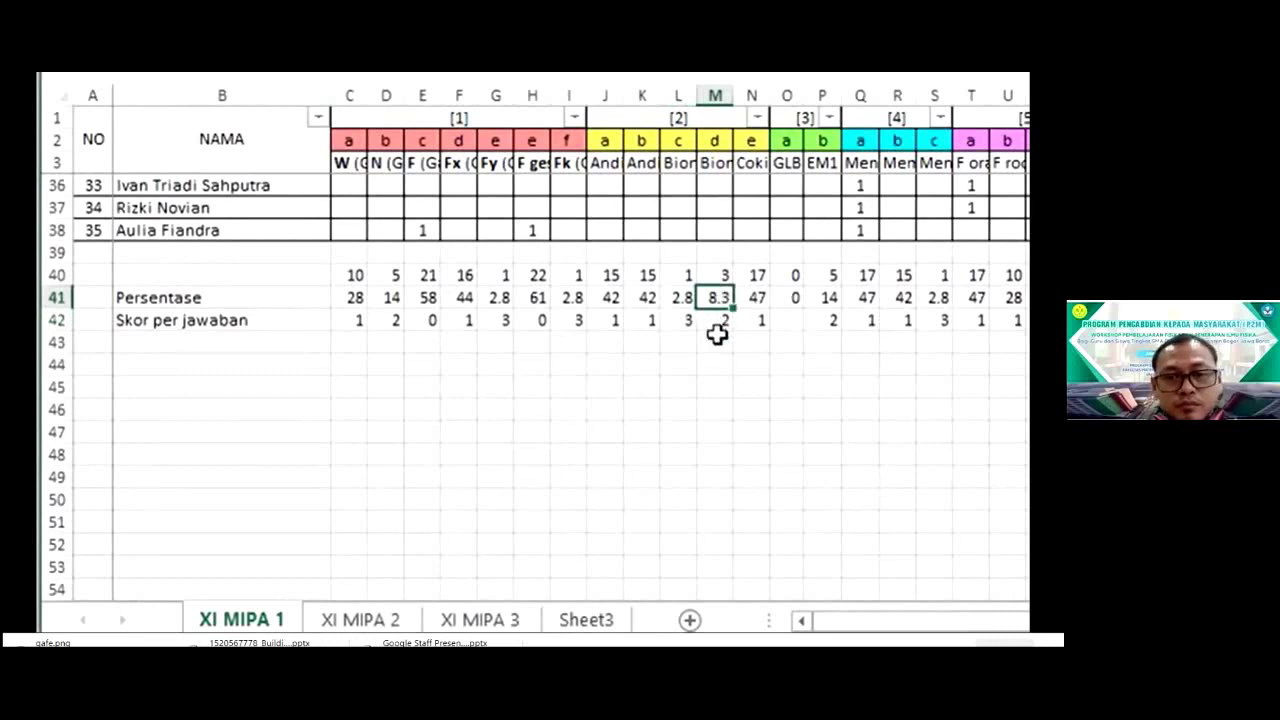
{"action": "left_click", "coordinate": [714, 340]}
{"action": "left_click", "coordinate": [725, 320]}
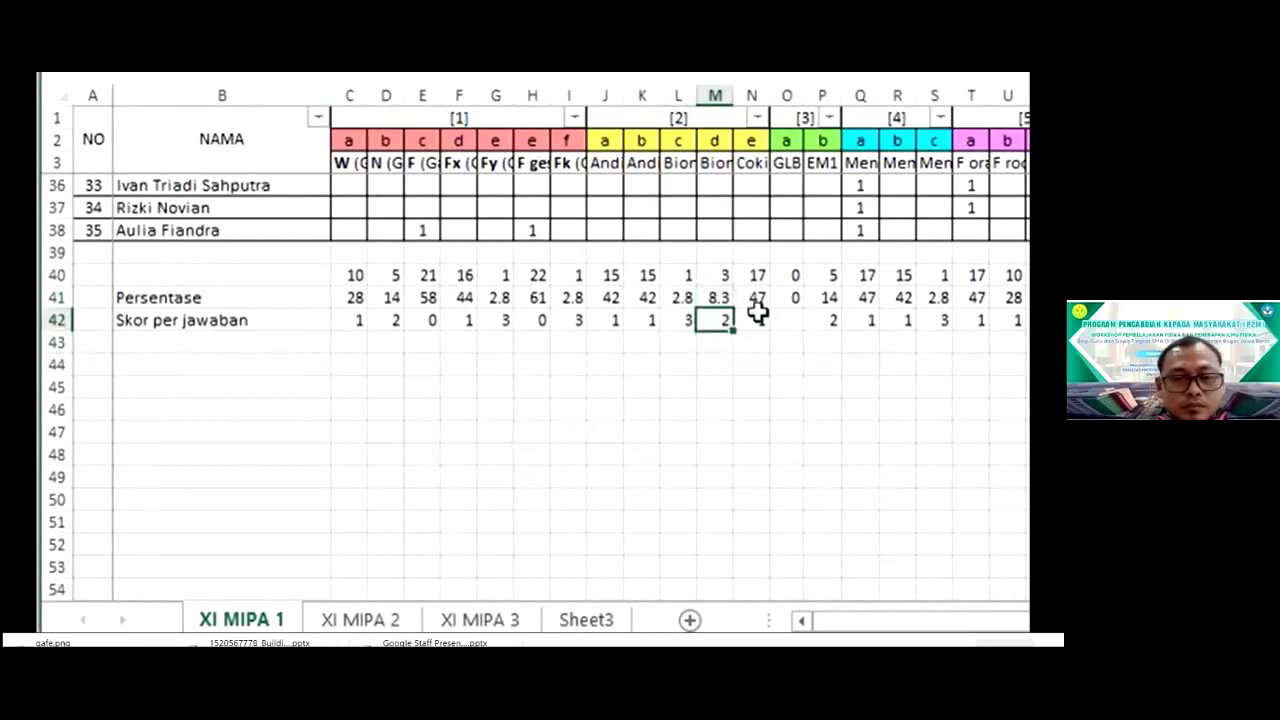
{"action": "left_click", "coordinate": [762, 297]}
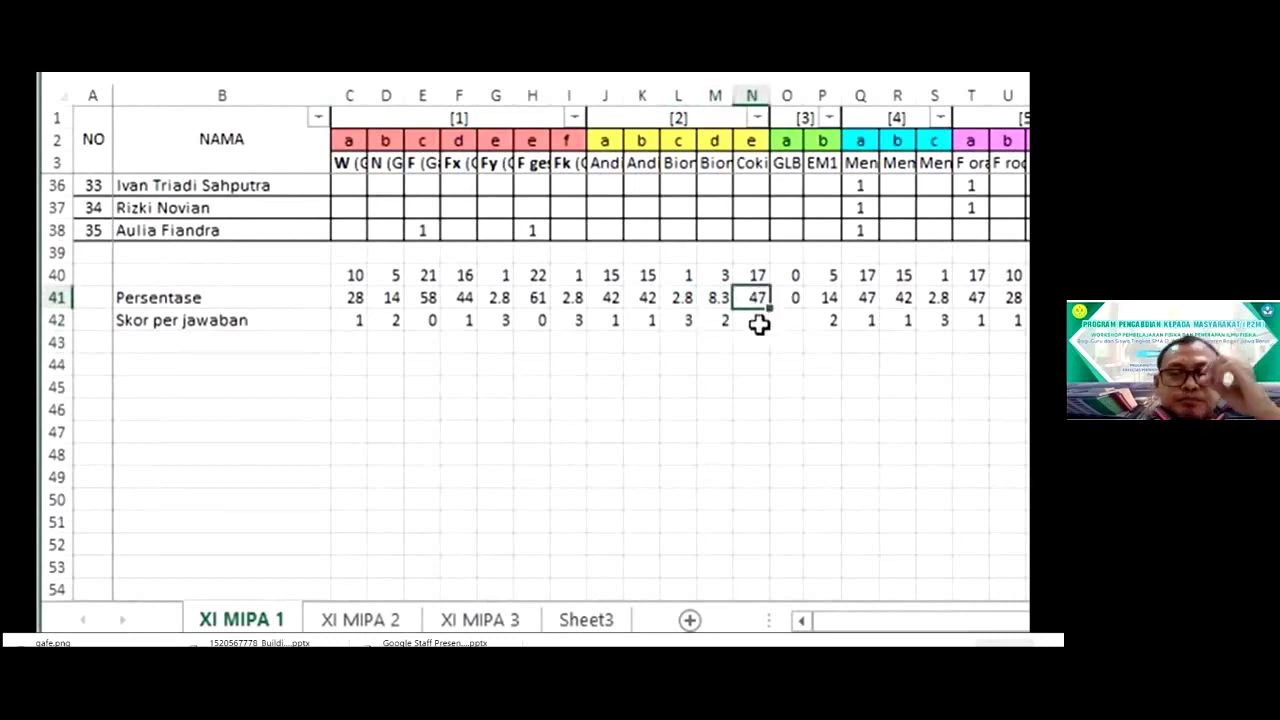
{"action": "left_click", "coordinate": [759, 322]}
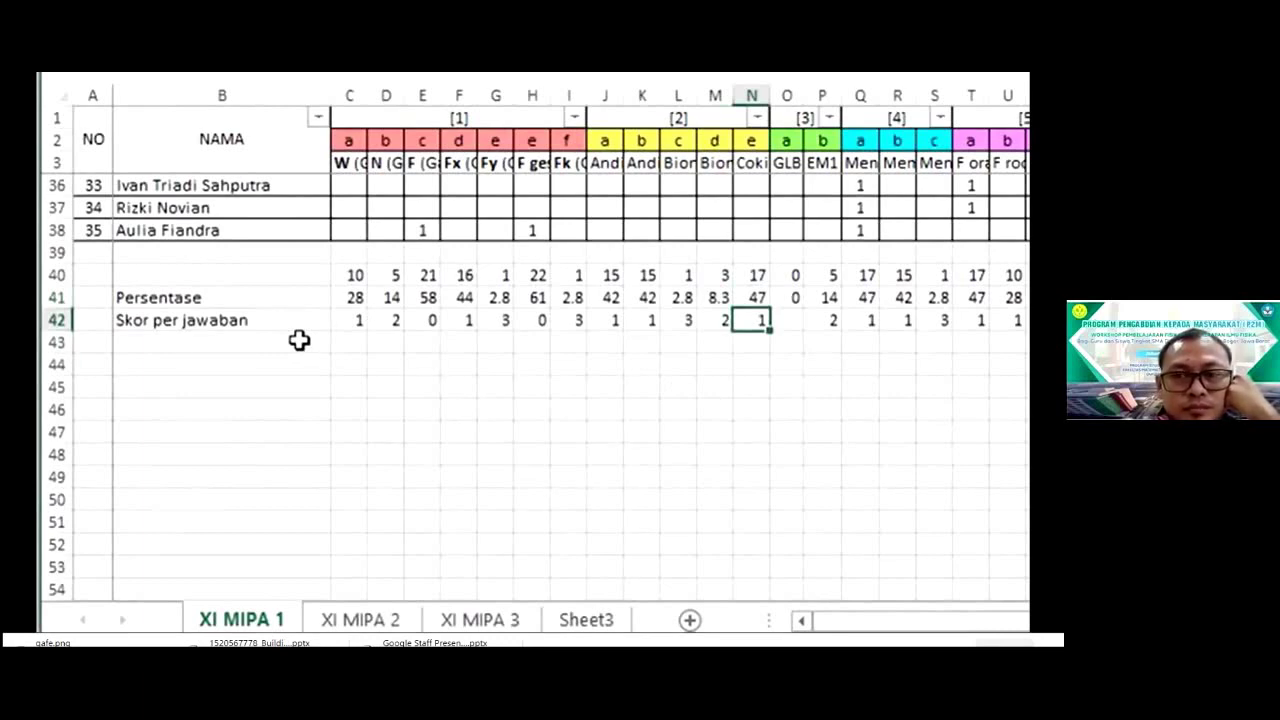
Step: Inspect the per-student score block starting at column X, beginning with the first student's answer a in X4
{"action": "left_click_drag", "start_coordinate": [1008, 619], "coordinate": [1028, 620]}
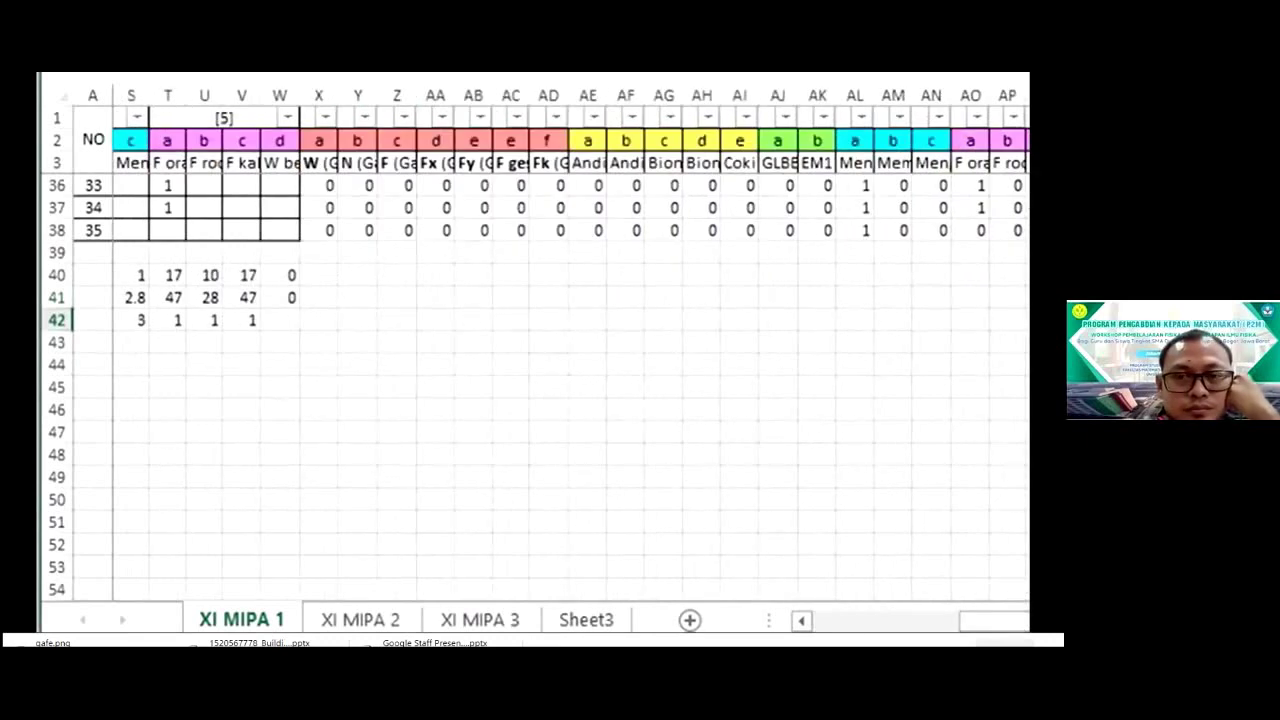
{"action": "scroll", "coordinate": [530, 380], "scroll_direction": "up", "scroll_amount": 2}
{"action": "scroll", "coordinate": [530, 380], "scroll_direction": "up", "scroll_amount": 7}
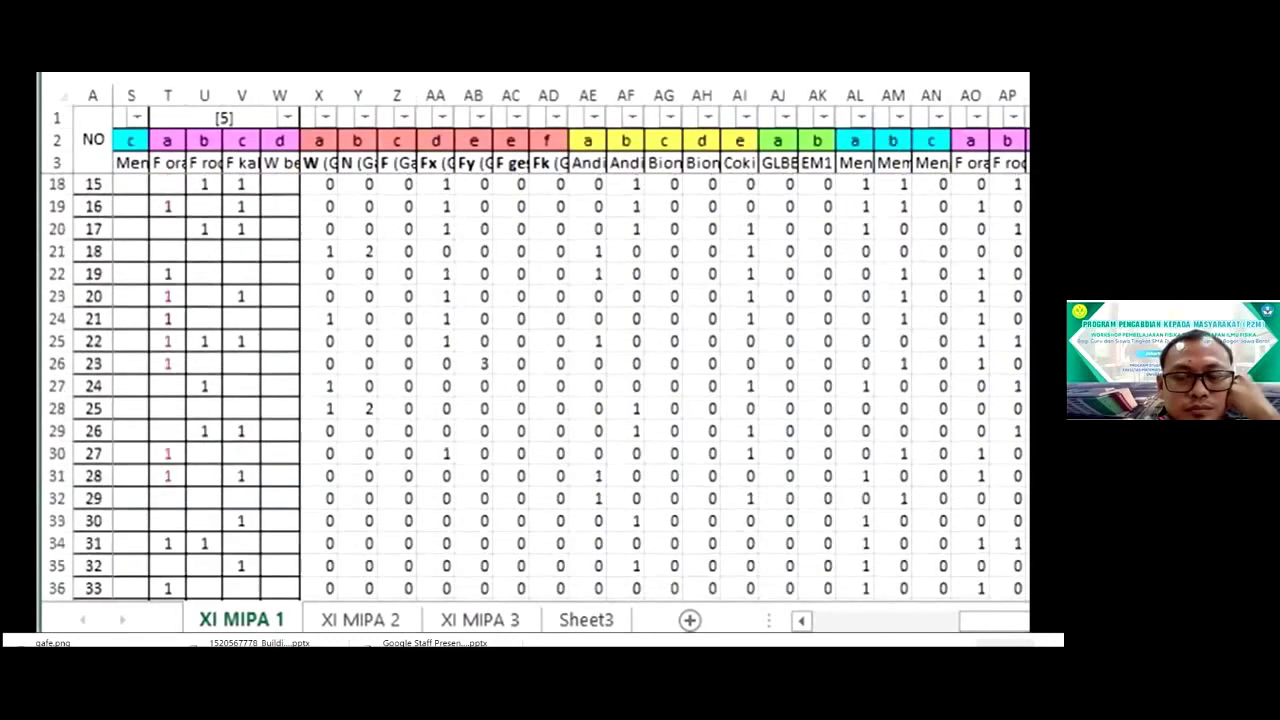
{"action": "scroll", "coordinate": [530, 380], "scroll_direction": "up", "scroll_amount": 2}
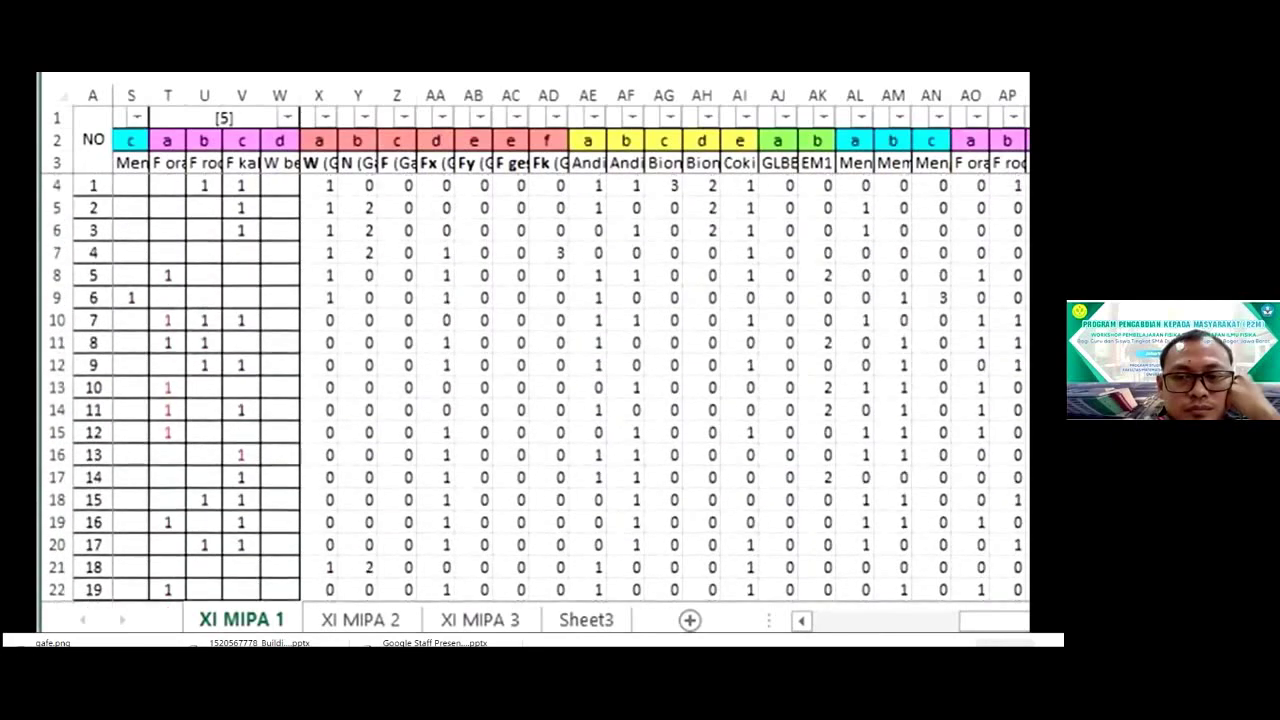
{"action": "left_click", "coordinate": [322, 187]}
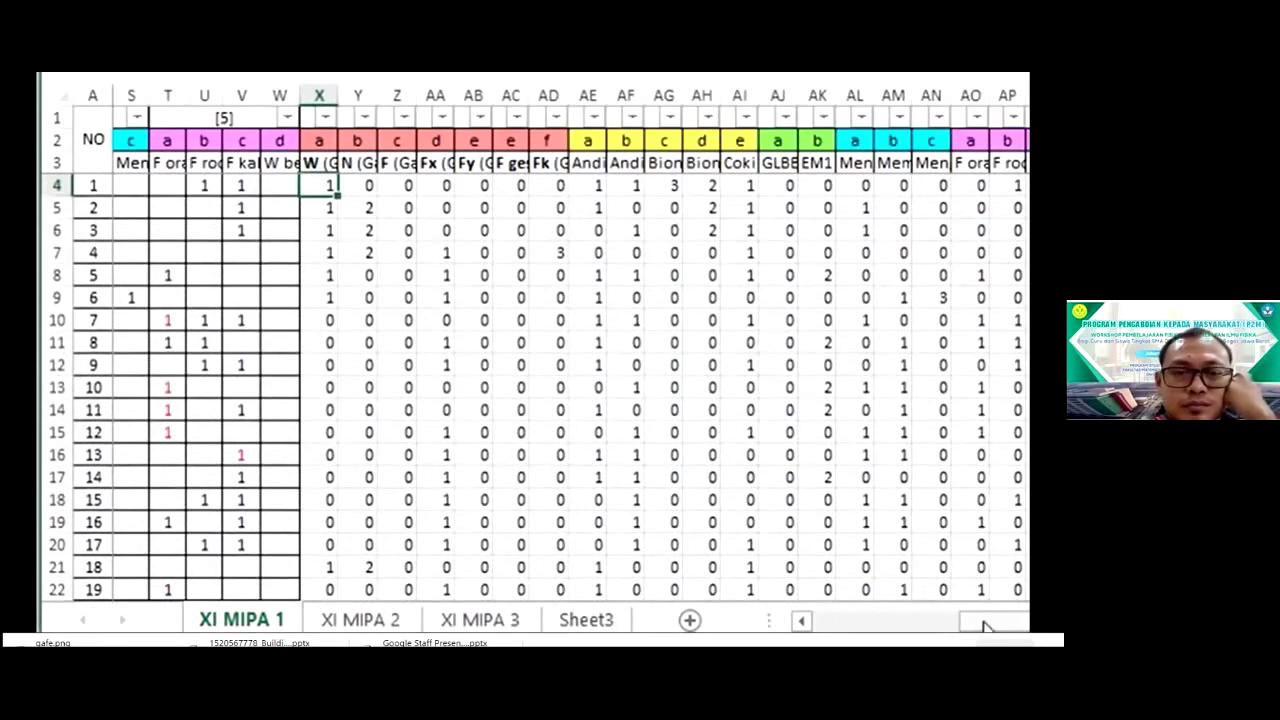
Step: Review the students' recorded answers for all questions on XI MIPA 1, from column C onward
{"action": "left_click_drag", "start_coordinate": [953, 620], "coordinate": [820, 620]}
{"action": "scroll", "coordinate": [535, 377], "scroll_direction": "down", "scroll_amount": 1}
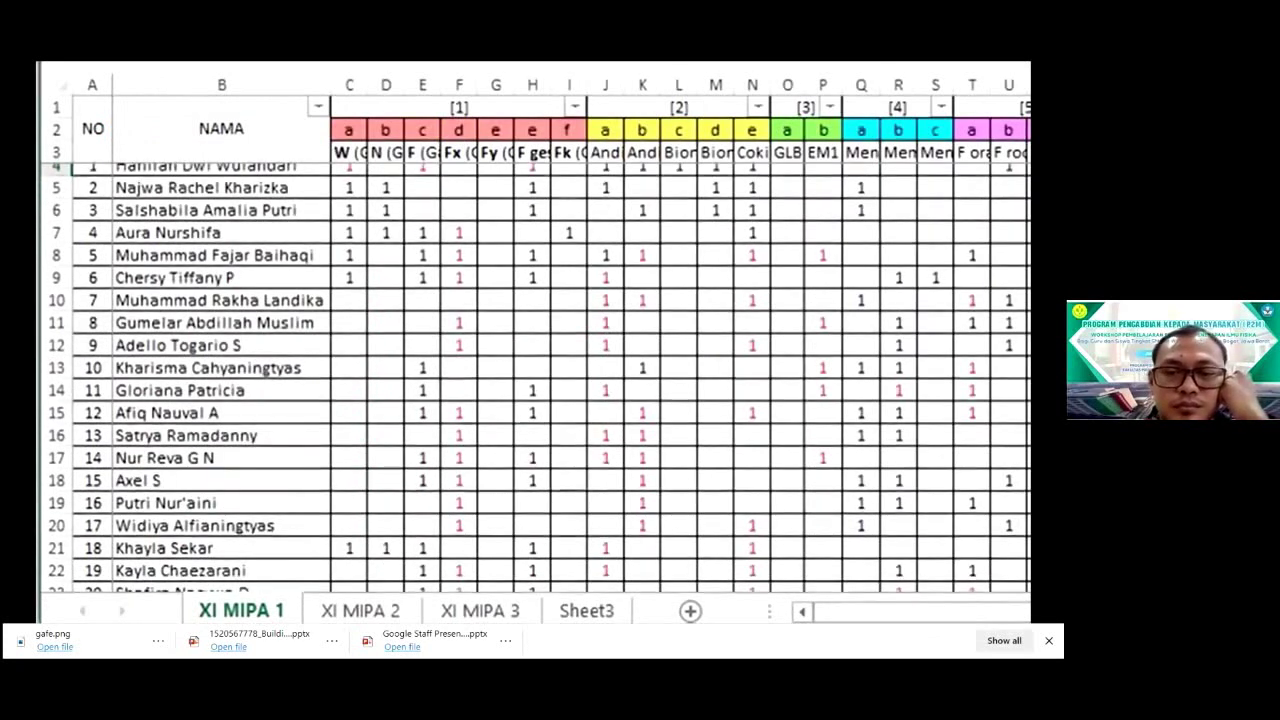
{"action": "scroll", "coordinate": [535, 377], "scroll_direction": "down", "scroll_amount": 5}
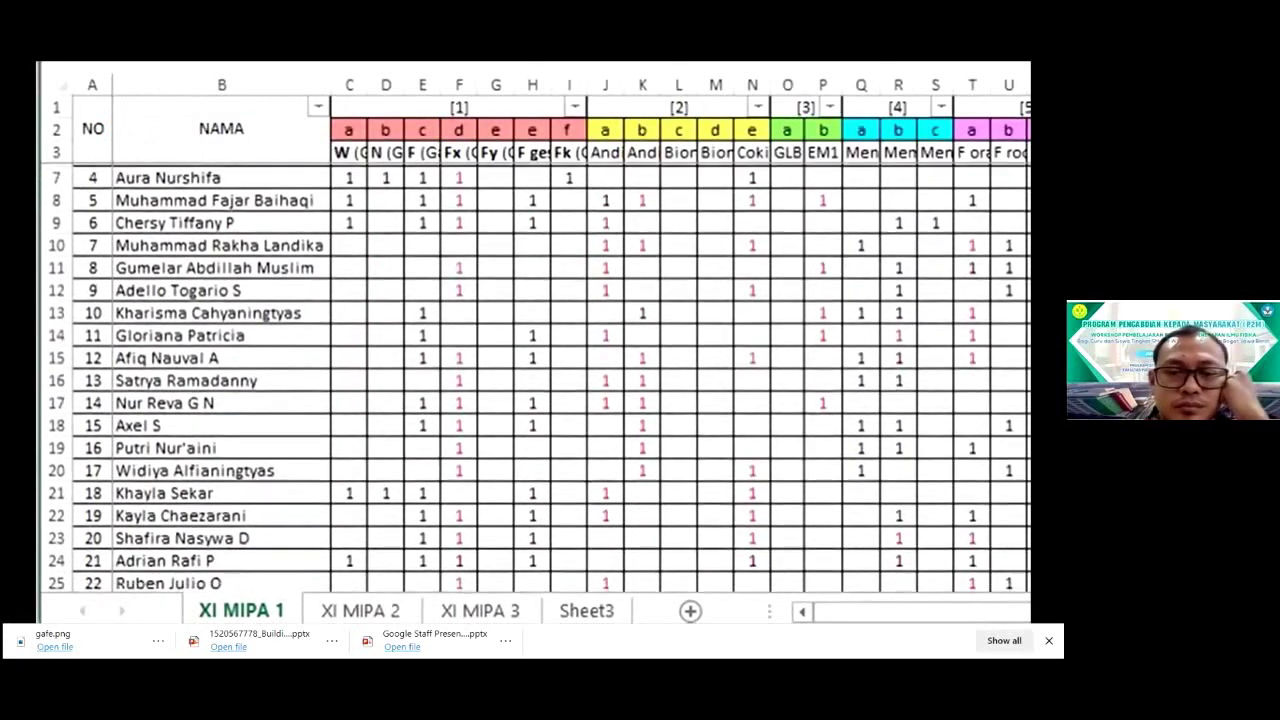
{"action": "scroll", "coordinate": [535, 377], "scroll_direction": "down", "scroll_amount": 4}
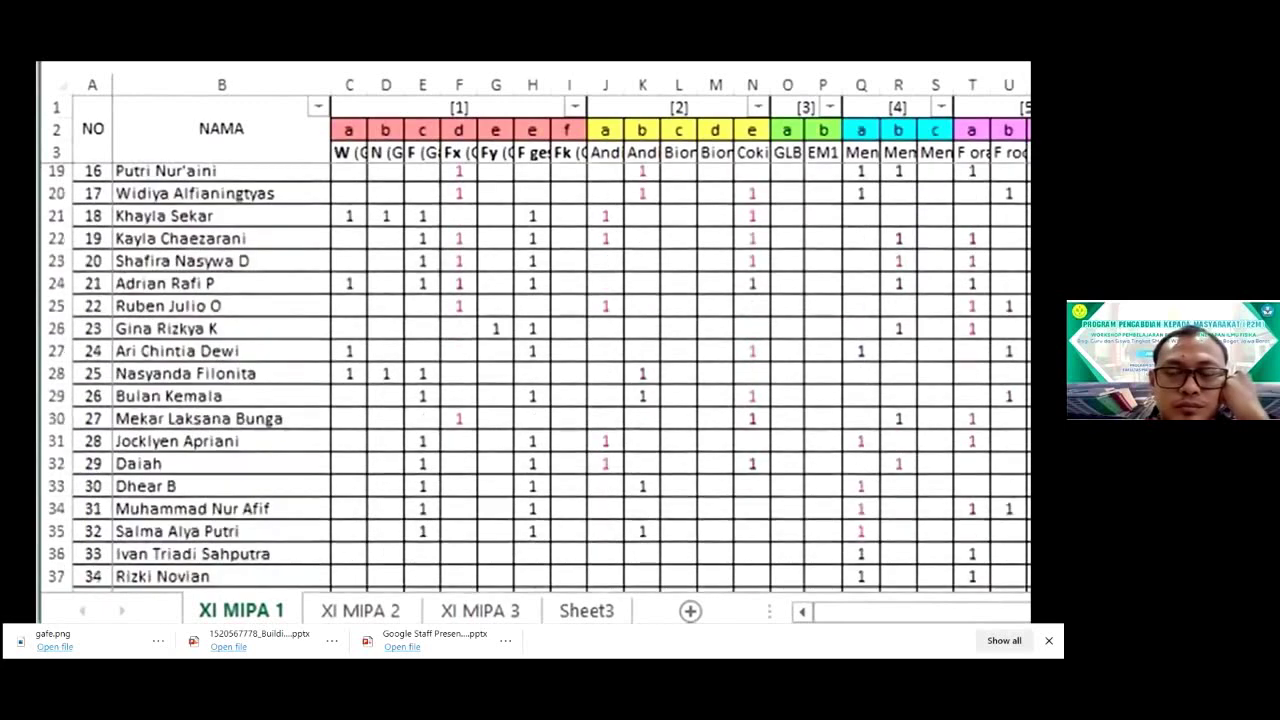
{"action": "scroll", "coordinate": [177, 534], "scroll_direction": "down", "scroll_amount": 3}
{"action": "scroll", "coordinate": [177, 534], "scroll_direction": "up", "scroll_amount": 4}
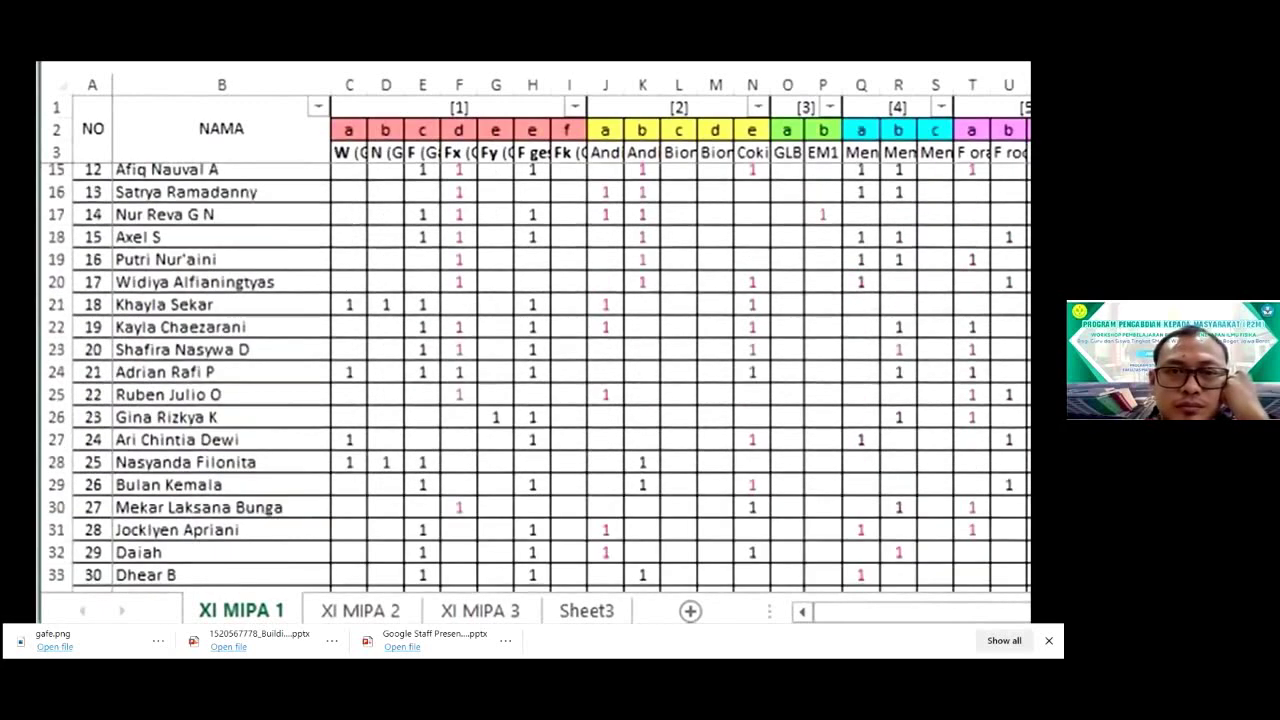
{"action": "scroll", "coordinate": [535, 377], "scroll_direction": "up", "scroll_amount": 4}
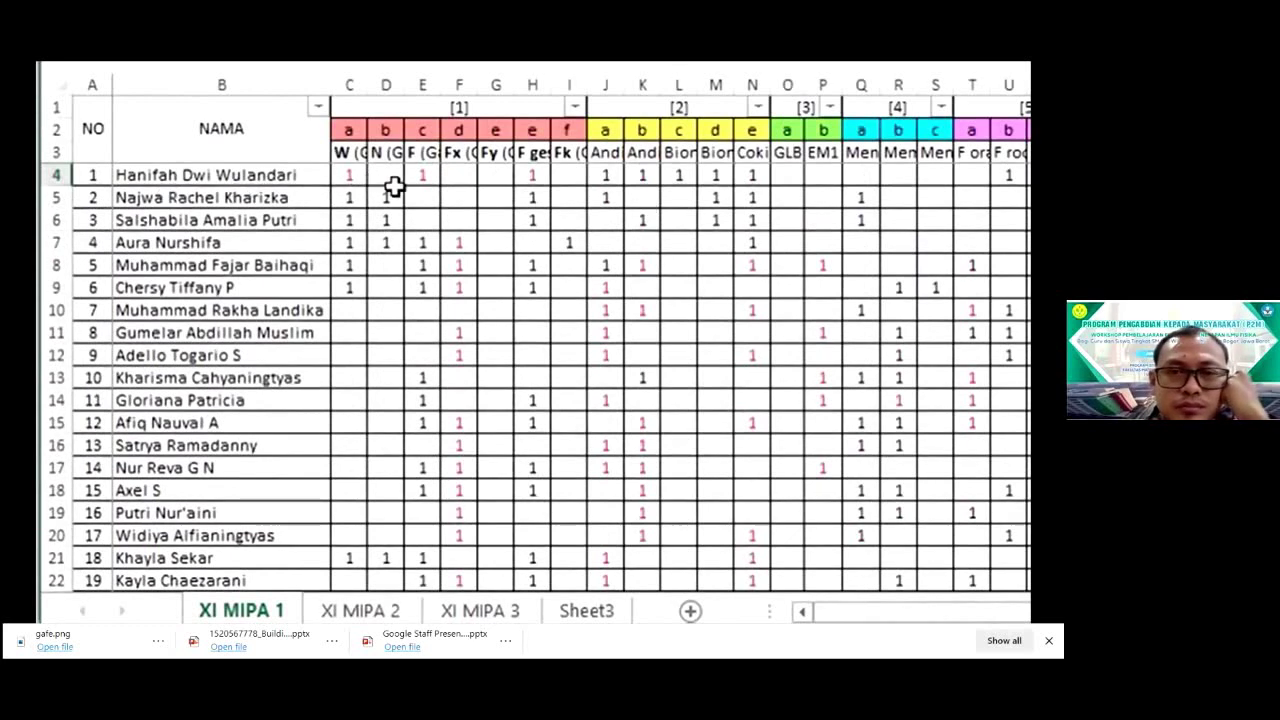
Step: Inspect the first student's marked answers to question [1] in cells C4, E4 and H4
{"action": "left_click", "coordinate": [344, 174]}
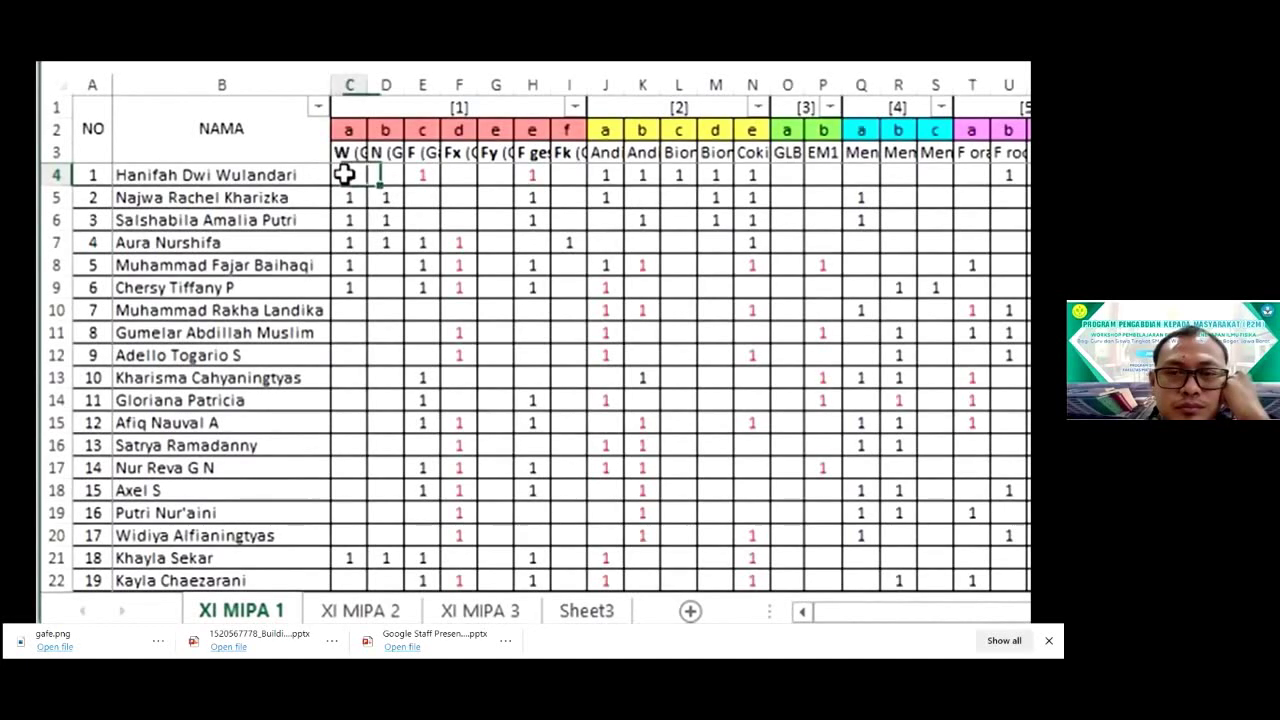
{"action": "left_click", "coordinate": [423, 177]}
{"action": "left_click", "coordinate": [527, 178]}
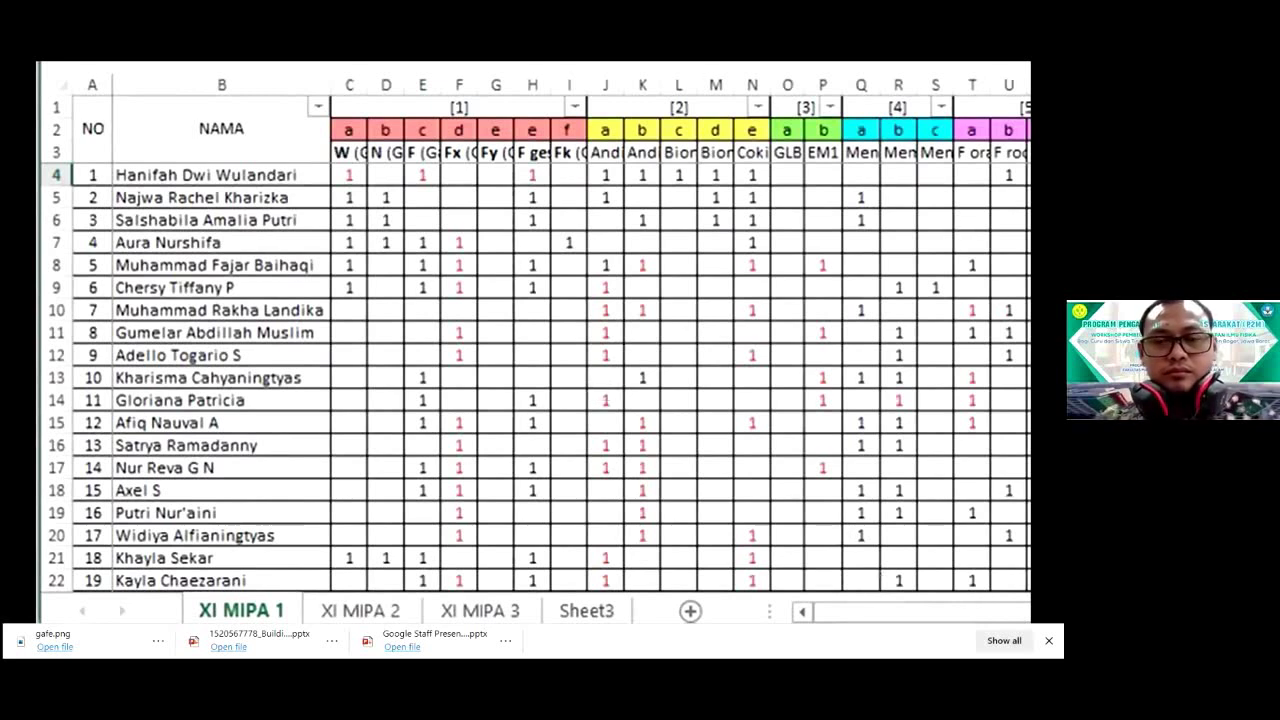
Step: Review the remaining student rows down to the Persentase and Skor per jawaban rows of XI MIPA 1
{"action": "scroll", "coordinate": [536, 377], "scroll_direction": "down", "scroll_amount": 4}
{"action": "scroll", "coordinate": [540, 377], "scroll_direction": "down", "scroll_amount": 3}
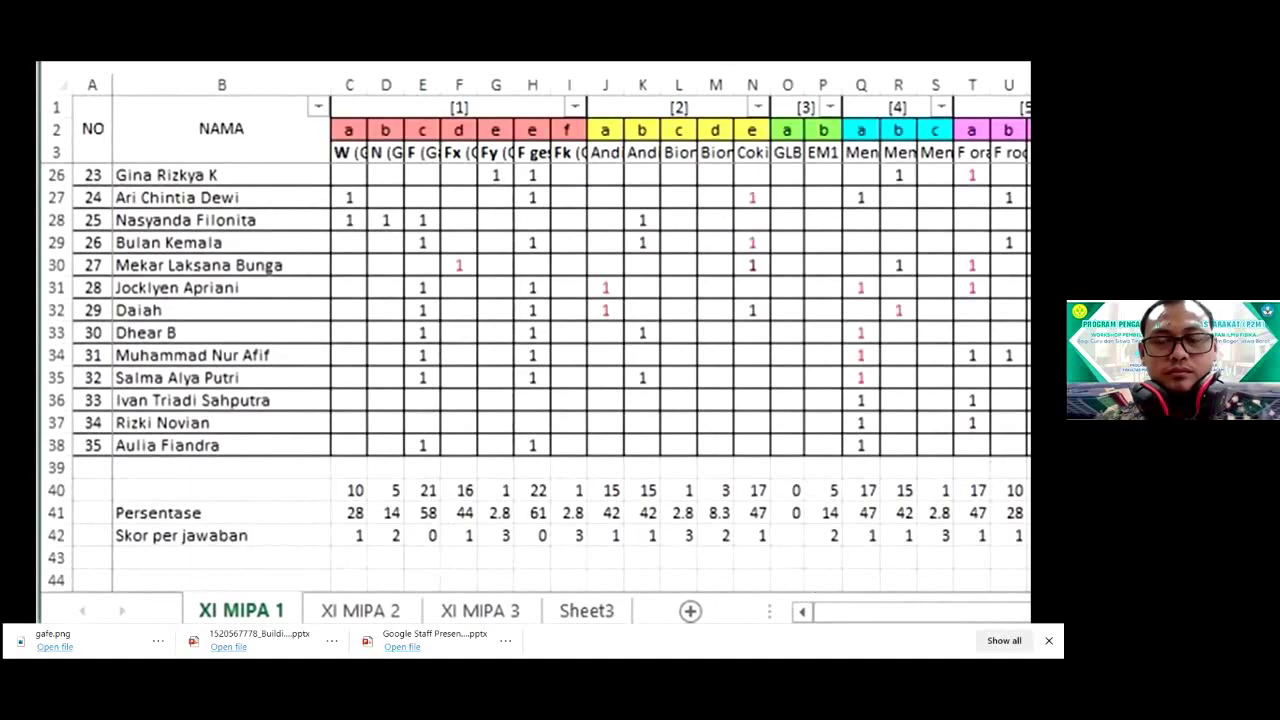
{"action": "scroll", "coordinate": [540, 377], "scroll_direction": "down", "scroll_amount": 2}
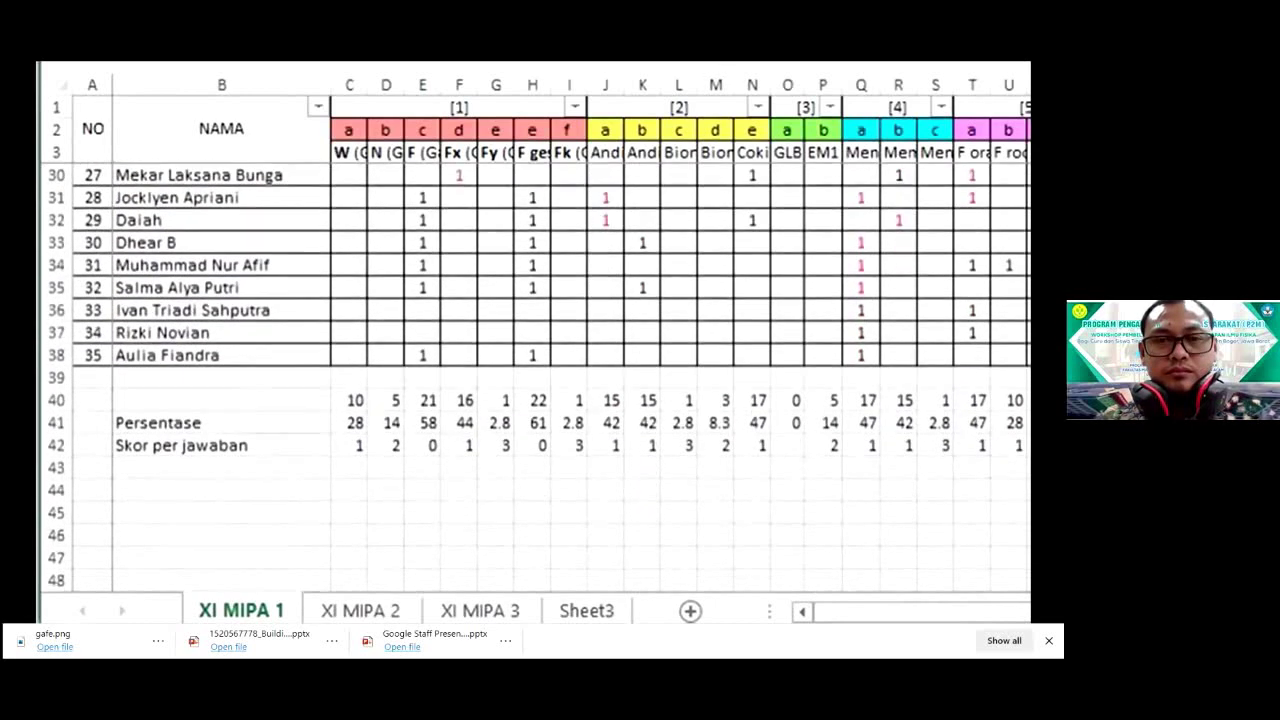
{"action": "scroll", "coordinate": [540, 377], "scroll_direction": "down", "scroll_amount": 2}
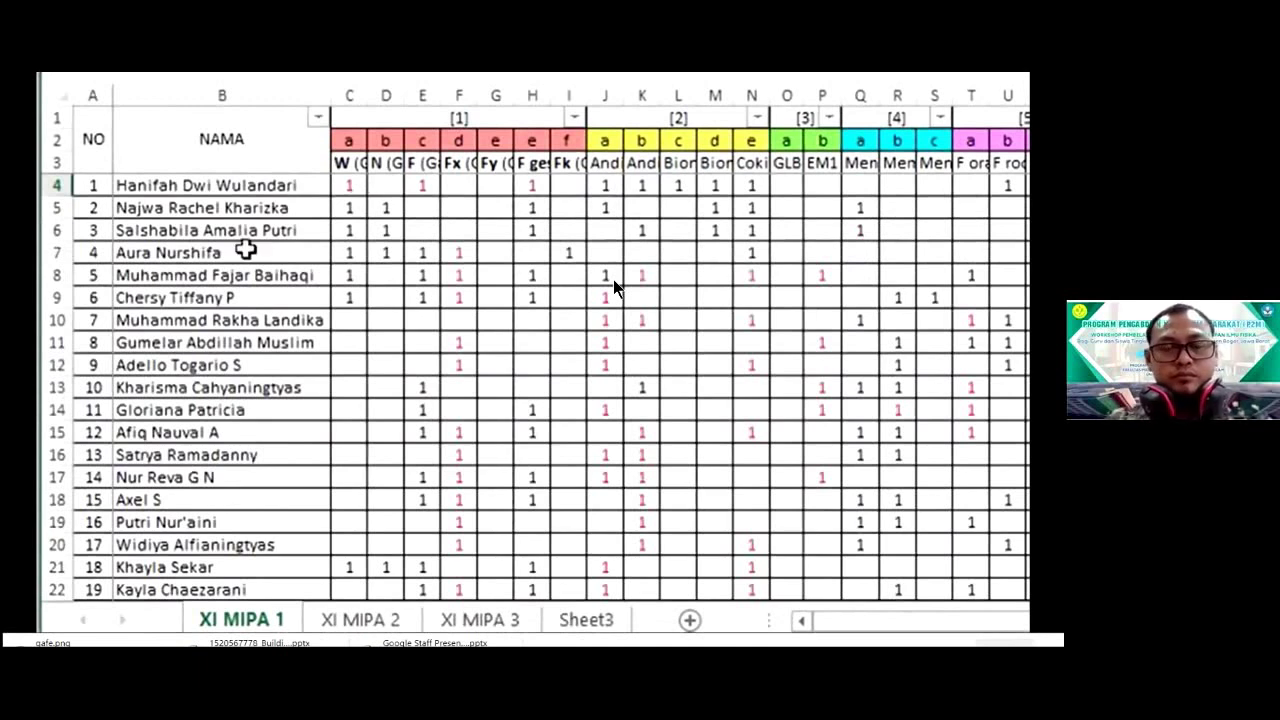
Step: Inspect the first student's answer a to question [1] in C4 and compare it with the score block starting at column X
{"action": "left_click", "coordinate": [345, 185]}
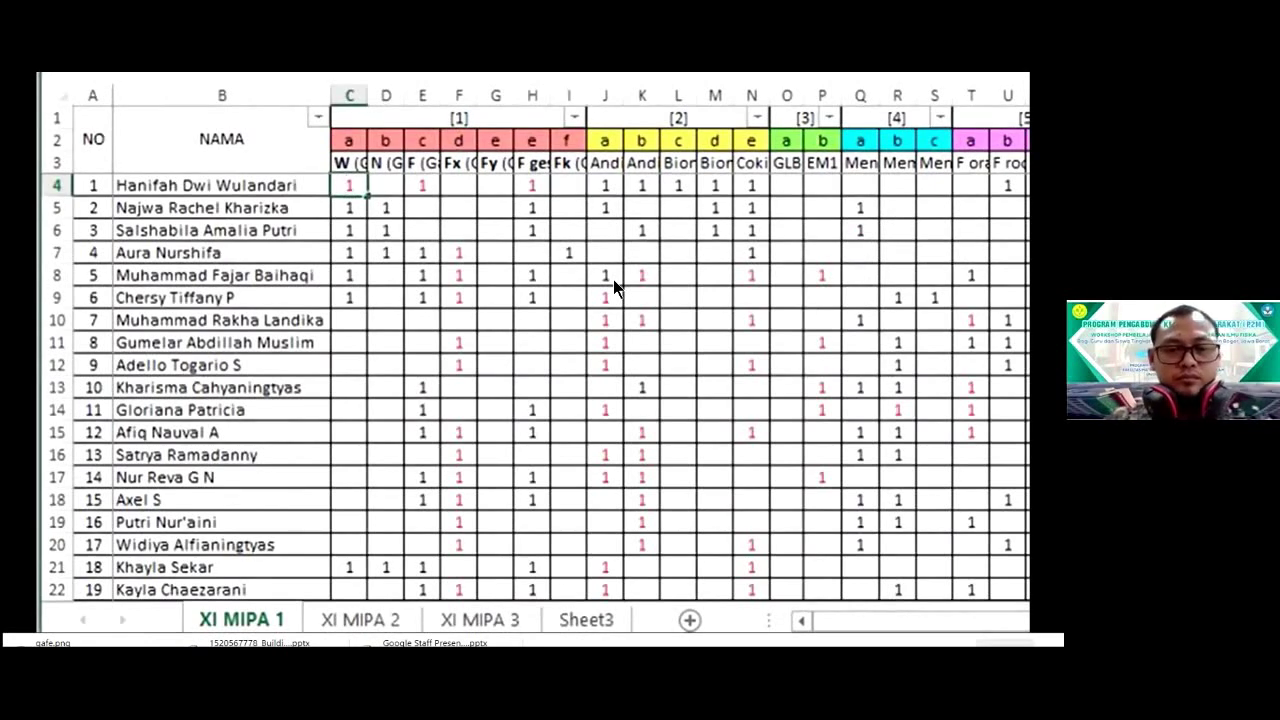
{"action": "key", "text": "ctrl+c"}
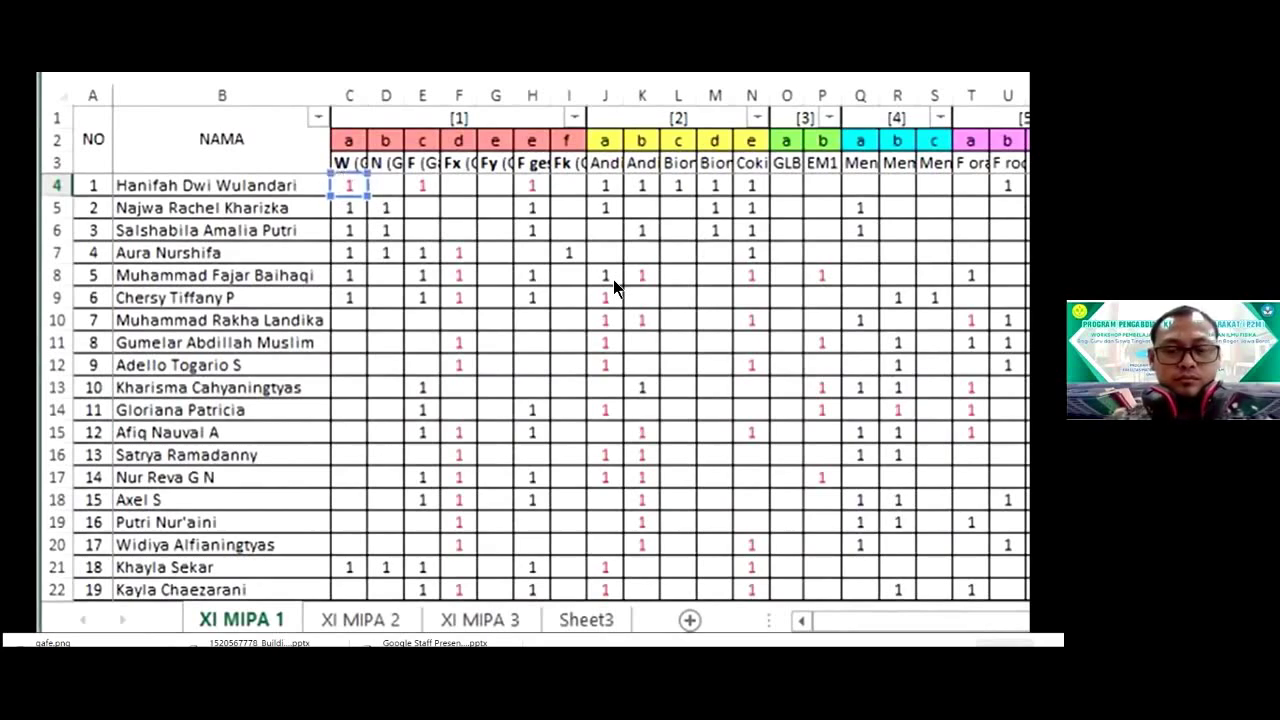
{"action": "scroll", "coordinate": [613, 279], "scroll_direction": "down", "scroll_amount": 7}
{"action": "scroll", "coordinate": [613, 279], "scroll_direction": "up", "scroll_amount": 7}
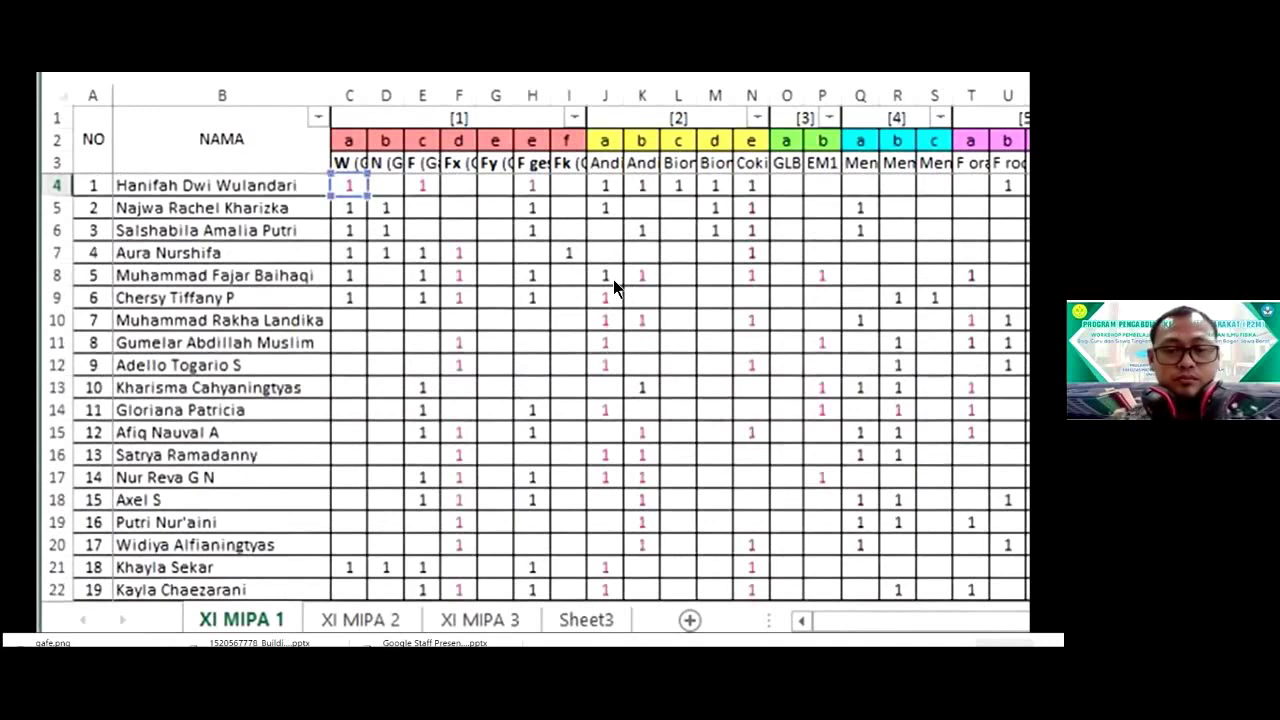
{"action": "key", "text": "Return"}
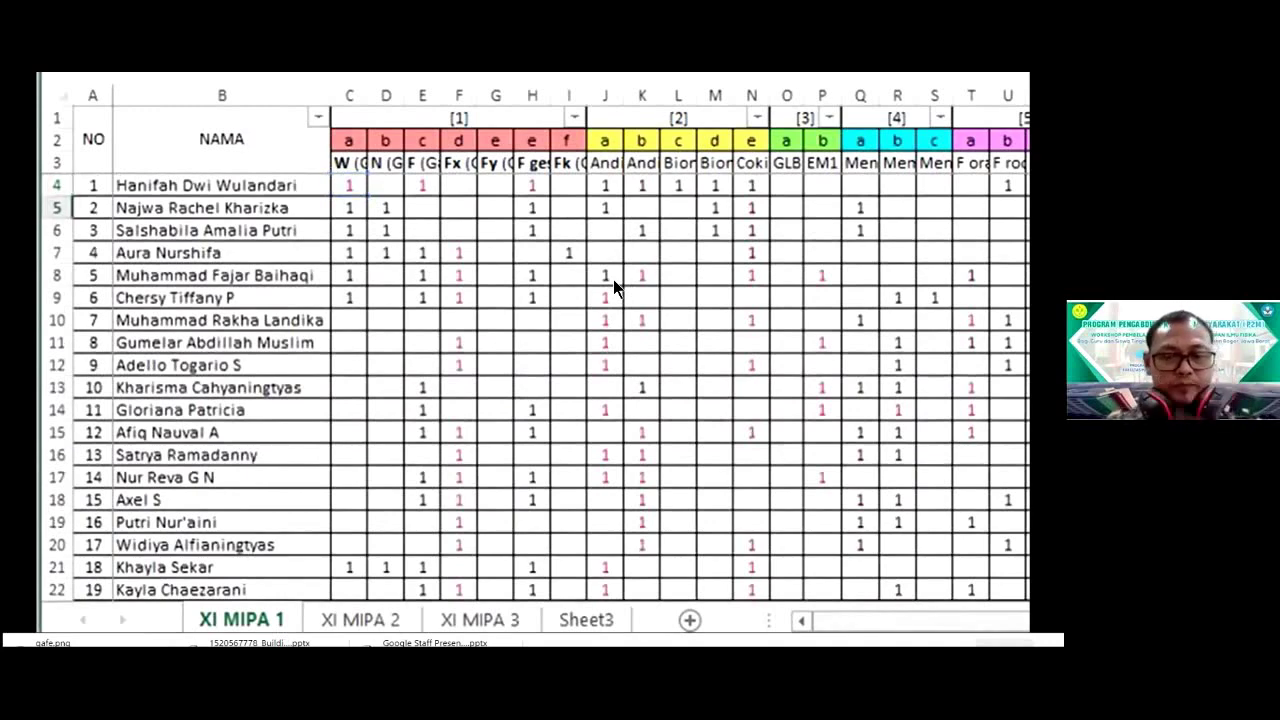
{"action": "left_click_drag", "start_coordinate": [1017, 622], "coordinate": [1046, 622]}
{"action": "scroll", "coordinate": [613, 279], "scroll_direction": "right", "scroll_amount": 1}
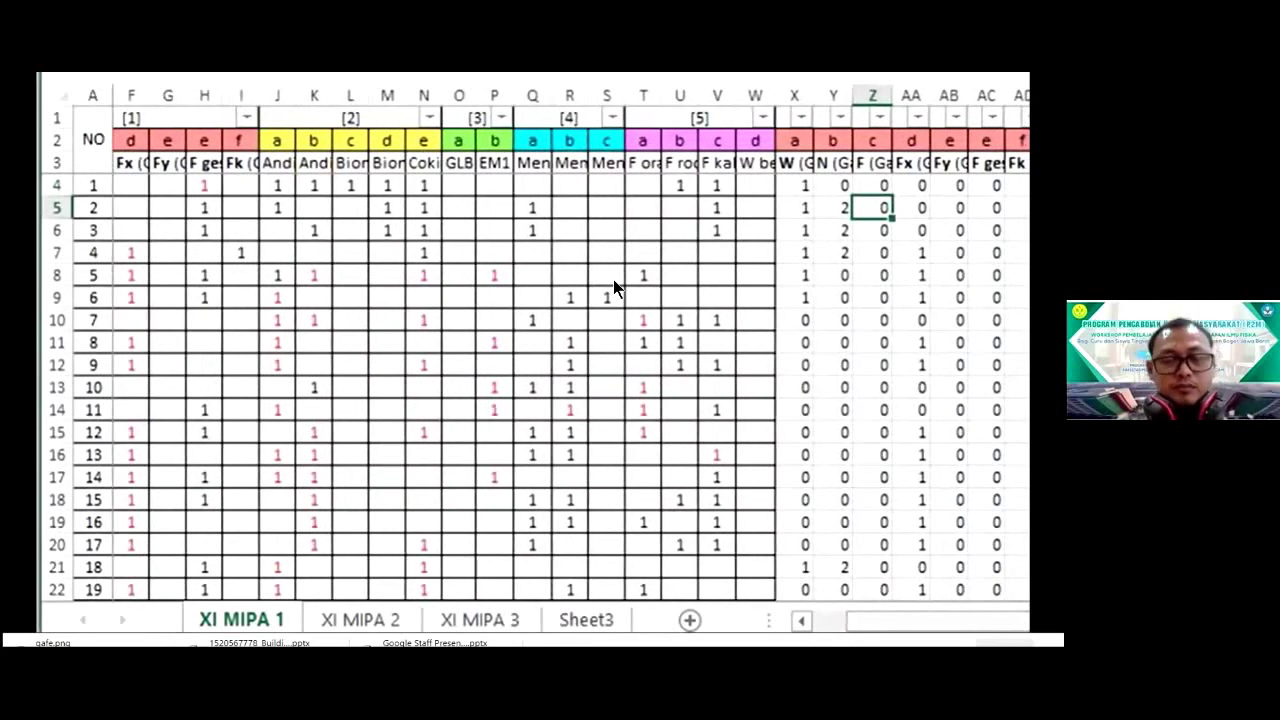
{"action": "key", "text": "ctrl+Home"}
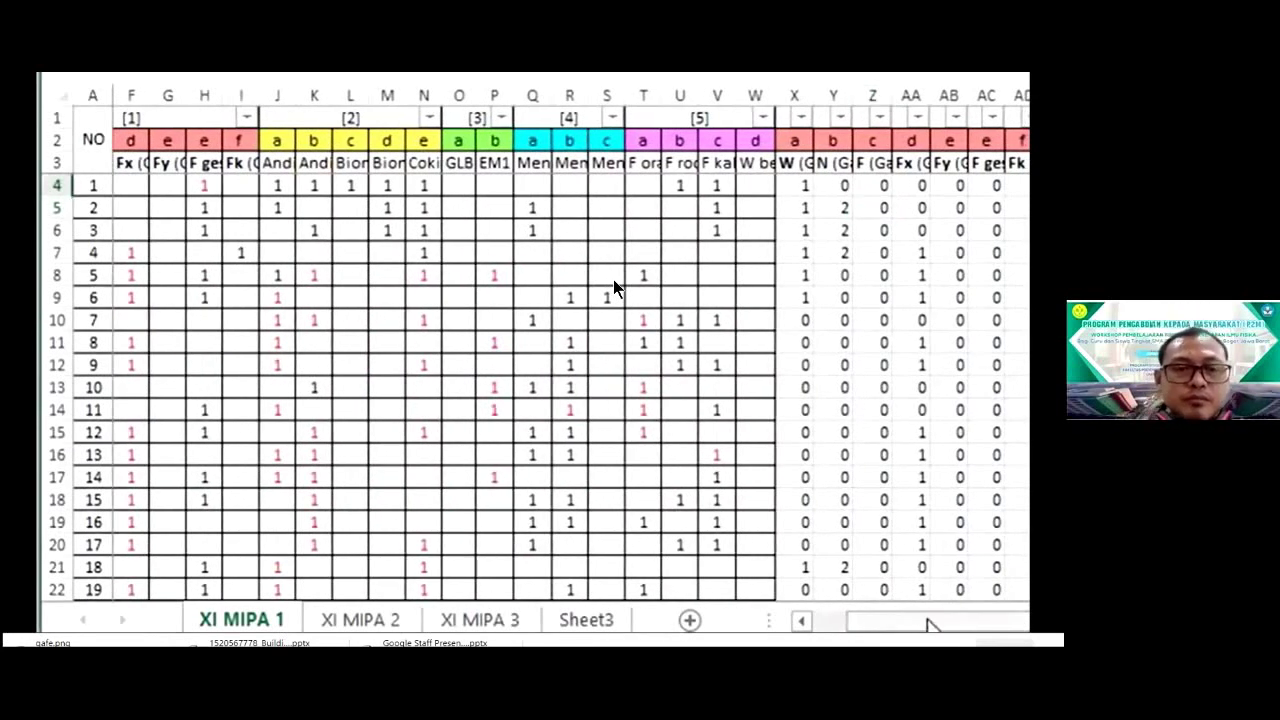
{"action": "left_click_drag", "start_coordinate": [929, 623], "coordinate": [884, 624]}
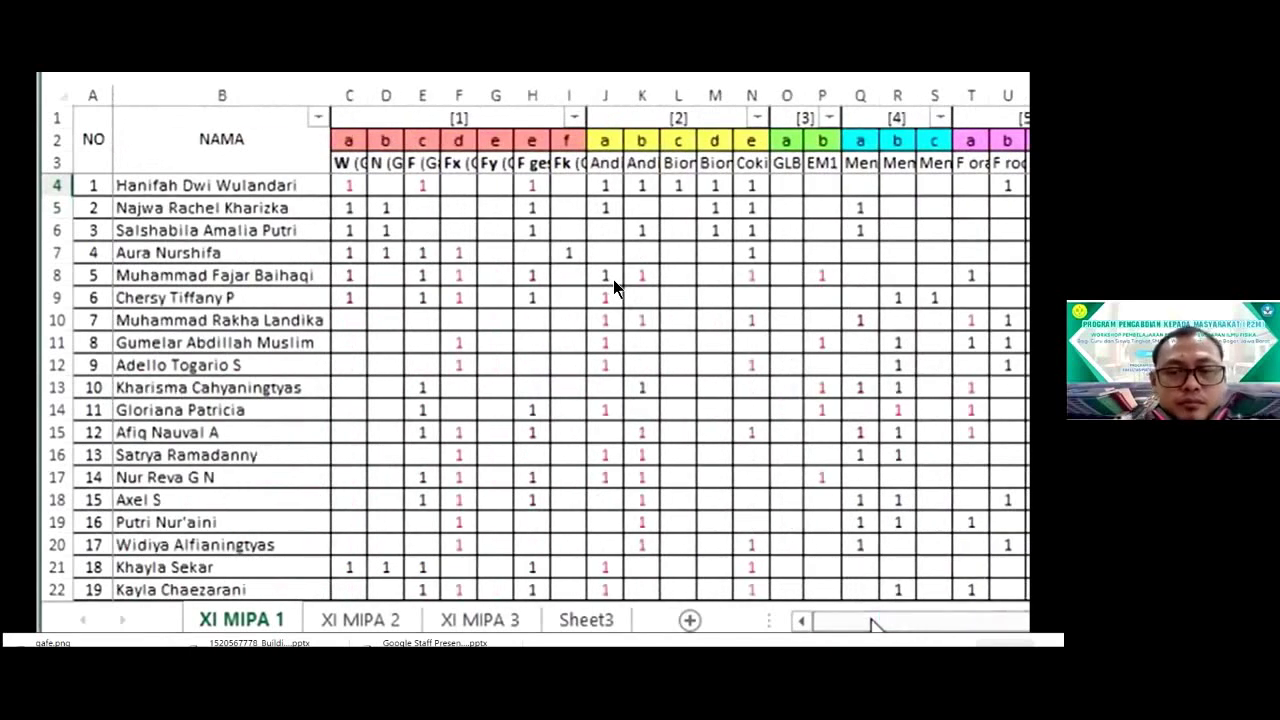
Step: Trace the first student's answer c to question [2] from L4 through Skor per jawaban in L42 to the score in AG4
{"action": "left_click", "coordinate": [679, 186]}
{"action": "type", "text": "1"}
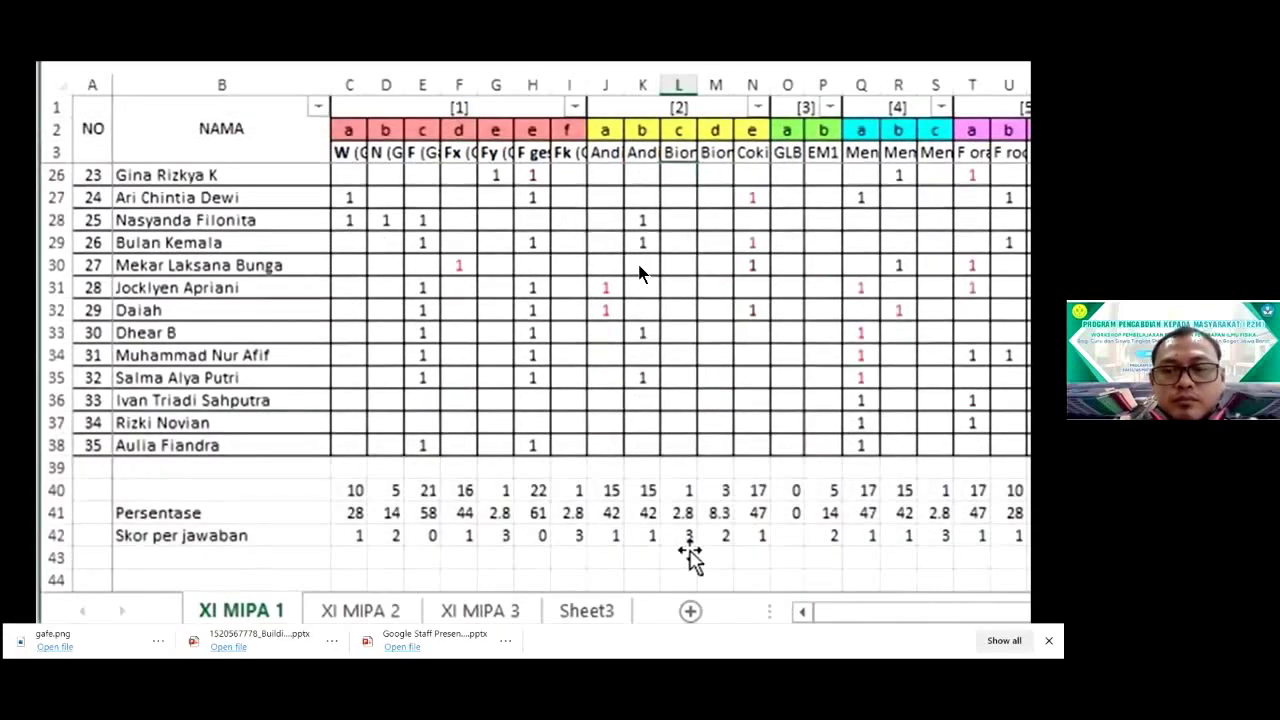
{"action": "left_click", "coordinate": [688, 557]}
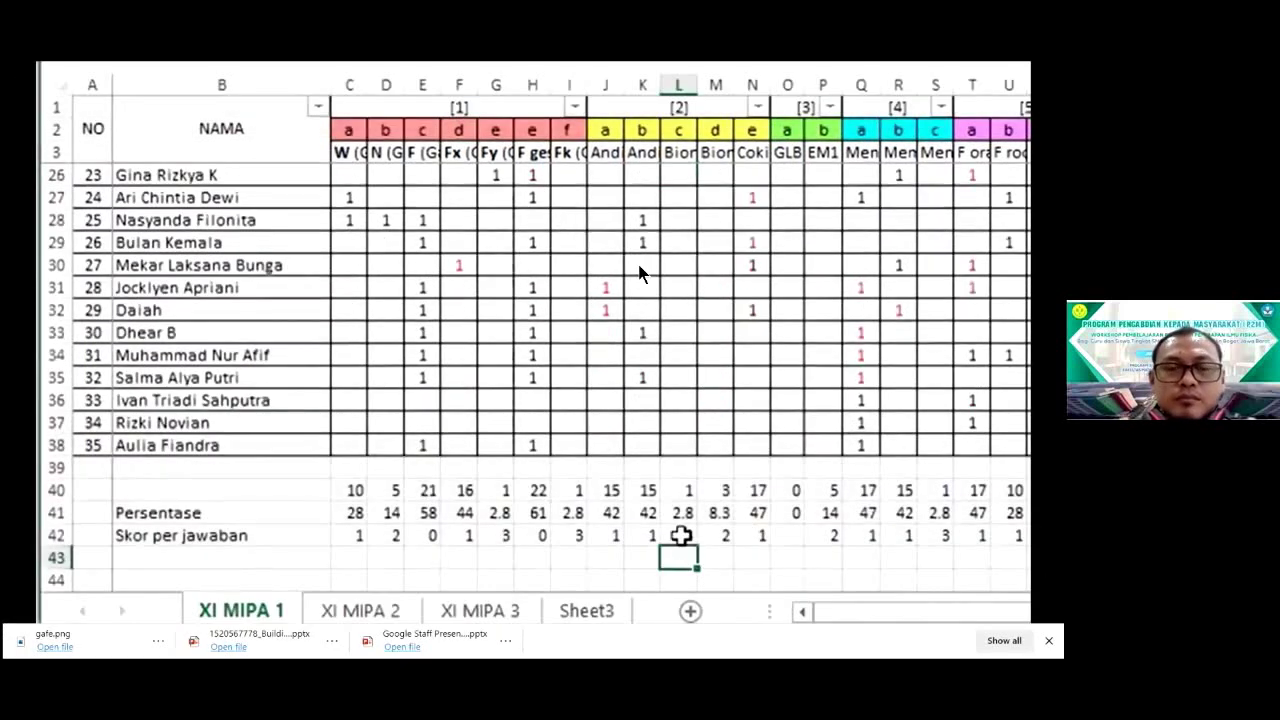
{"action": "left_click", "coordinate": [680, 534]}
{"action": "left_click_drag", "start_coordinate": [905, 617], "coordinate": [1020, 622]}
{"action": "scroll", "coordinate": [640, 272], "scroll_direction": "up", "scroll_amount": 7}
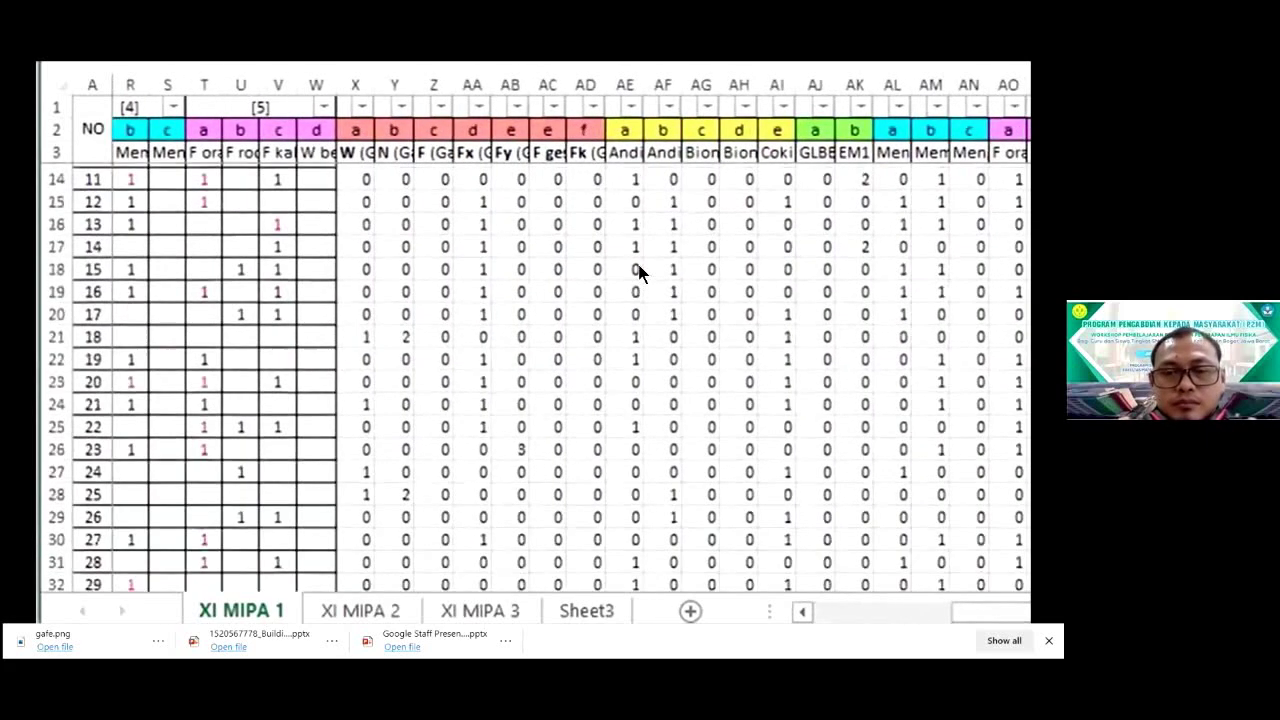
{"action": "left_click", "coordinate": [703, 174]}
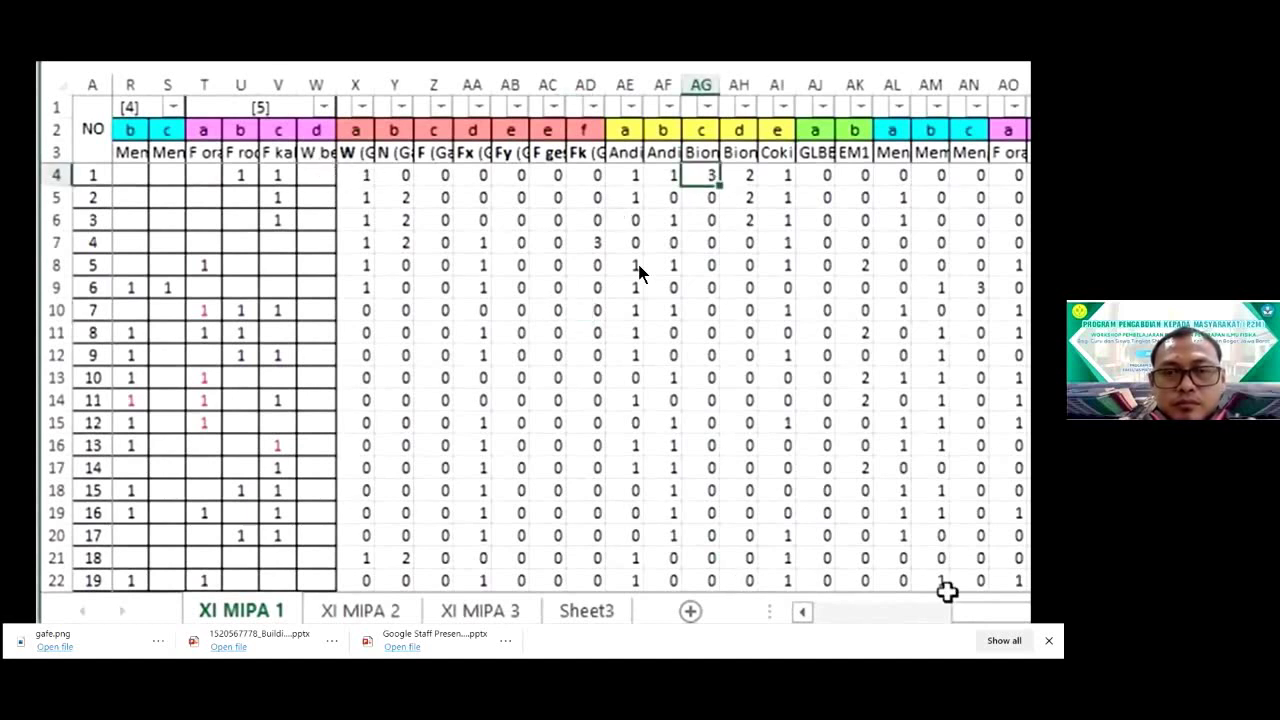
Step: Check the first student's question [1] scores in X4 and Y4 against the recorded answers, including answer b in D4
{"action": "left_click", "coordinate": [366, 175]}
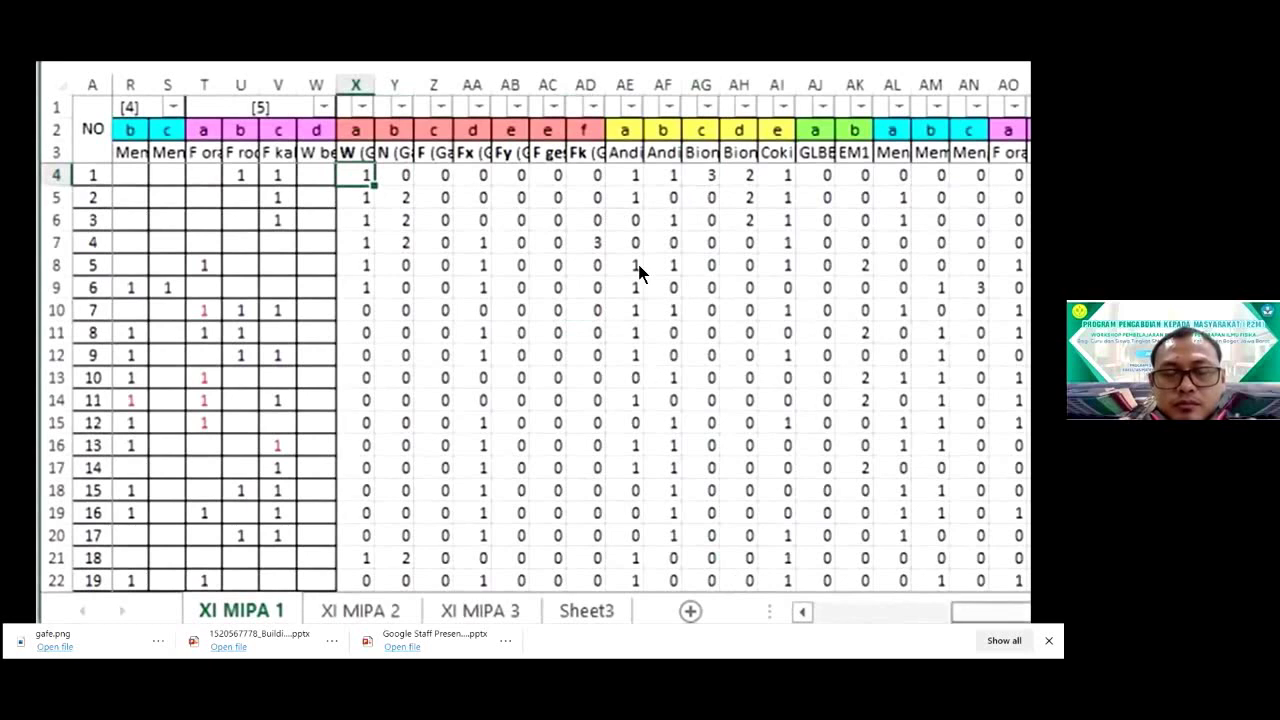
{"action": "scroll", "coordinate": [366, 175], "scroll_direction": "left", "scroll_amount": 7}
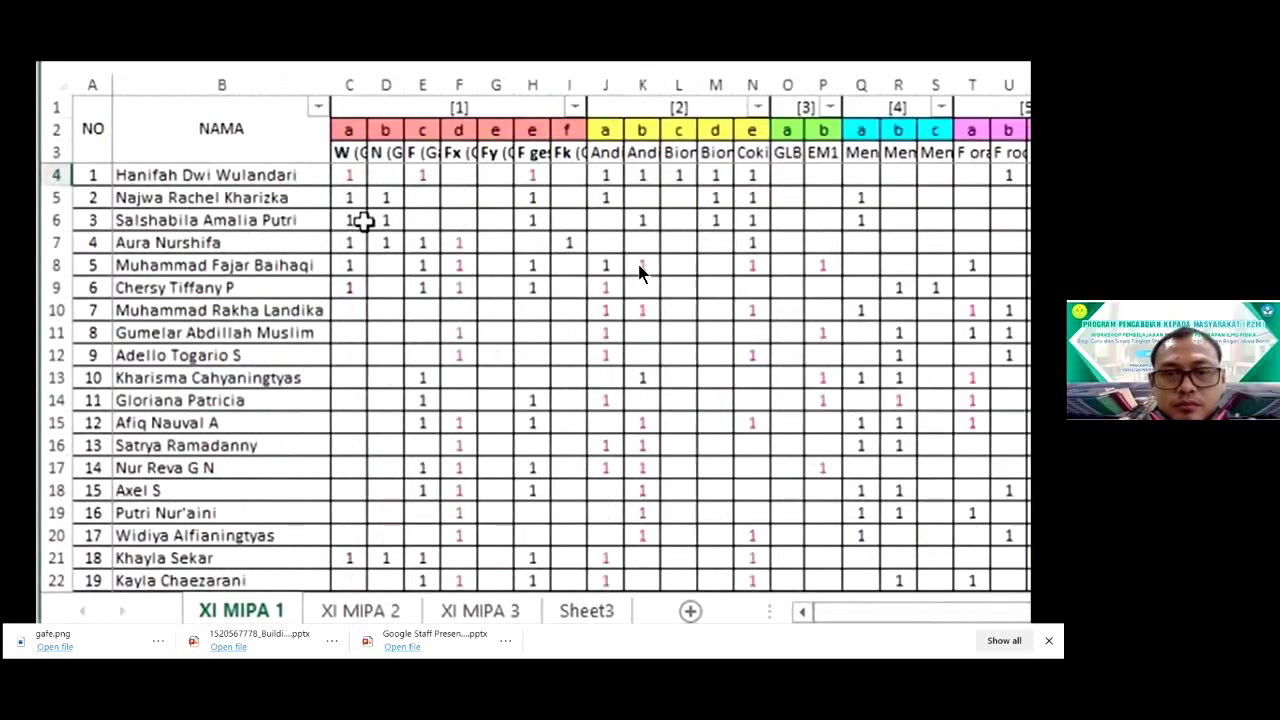
{"action": "left_click", "coordinate": [396, 174]}
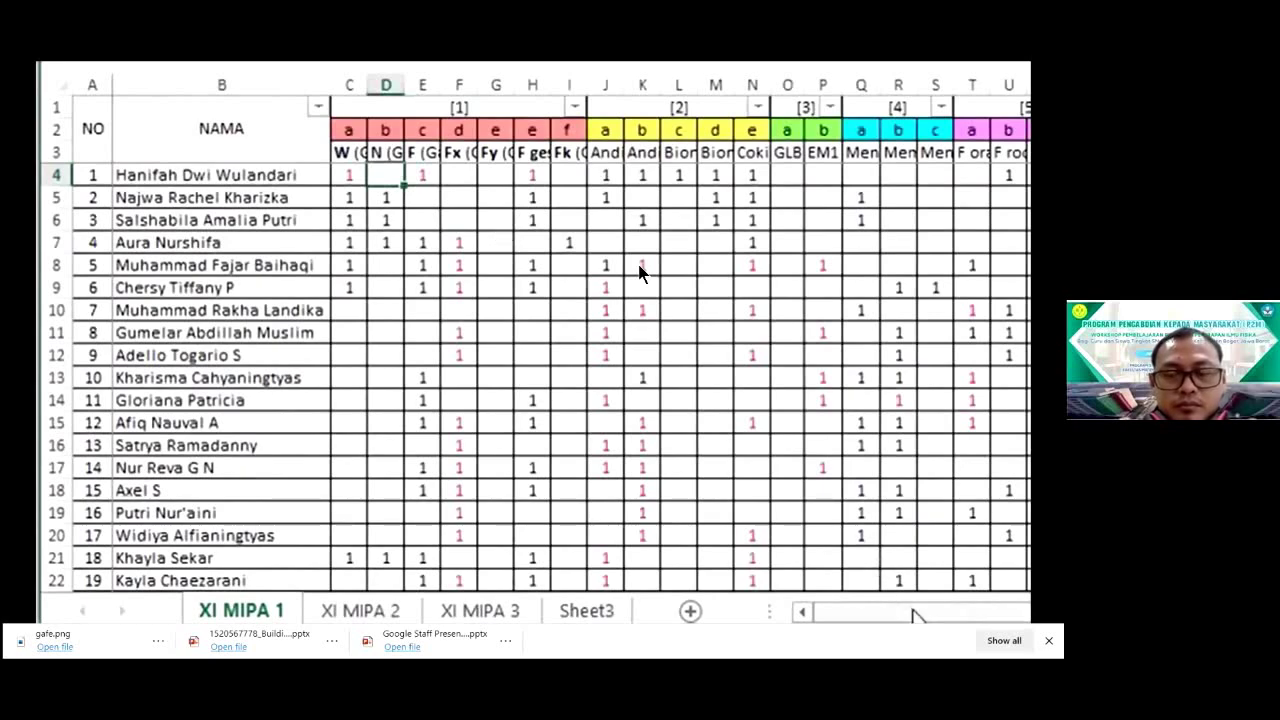
{"action": "left_click_drag", "start_coordinate": [912, 615], "coordinate": [1025, 613]}
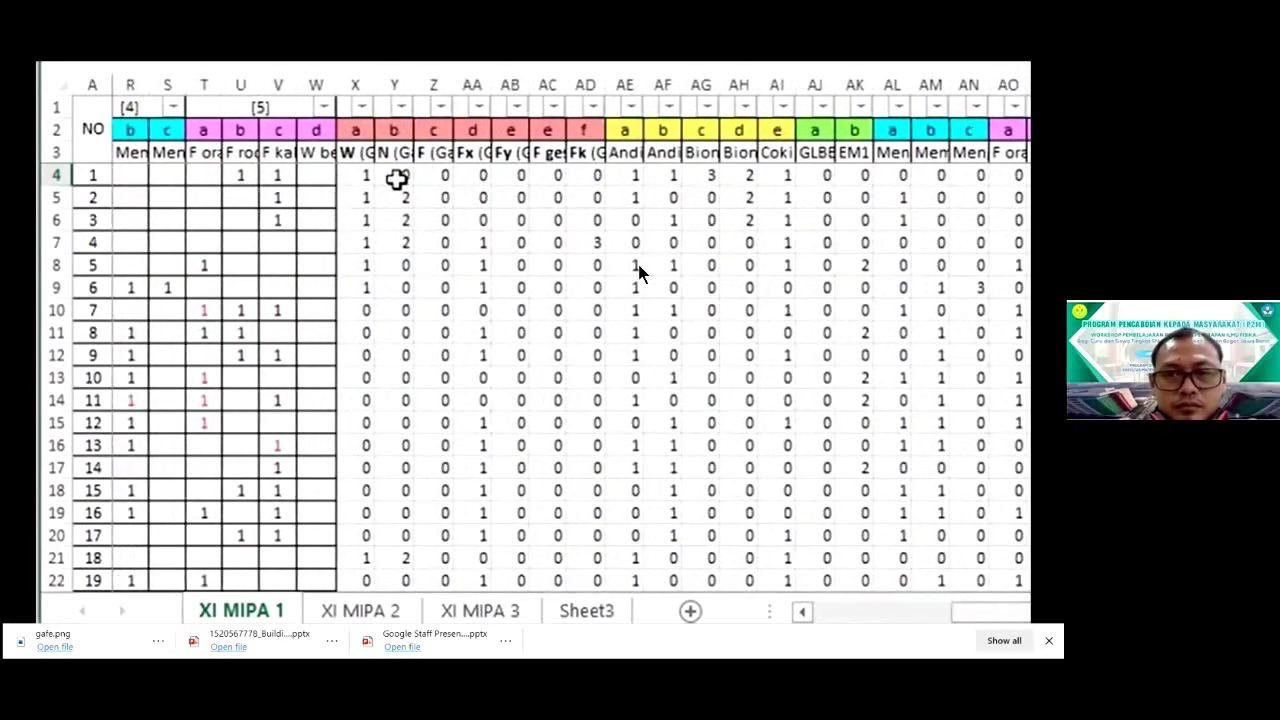
{"action": "left_click", "coordinate": [397, 178]}
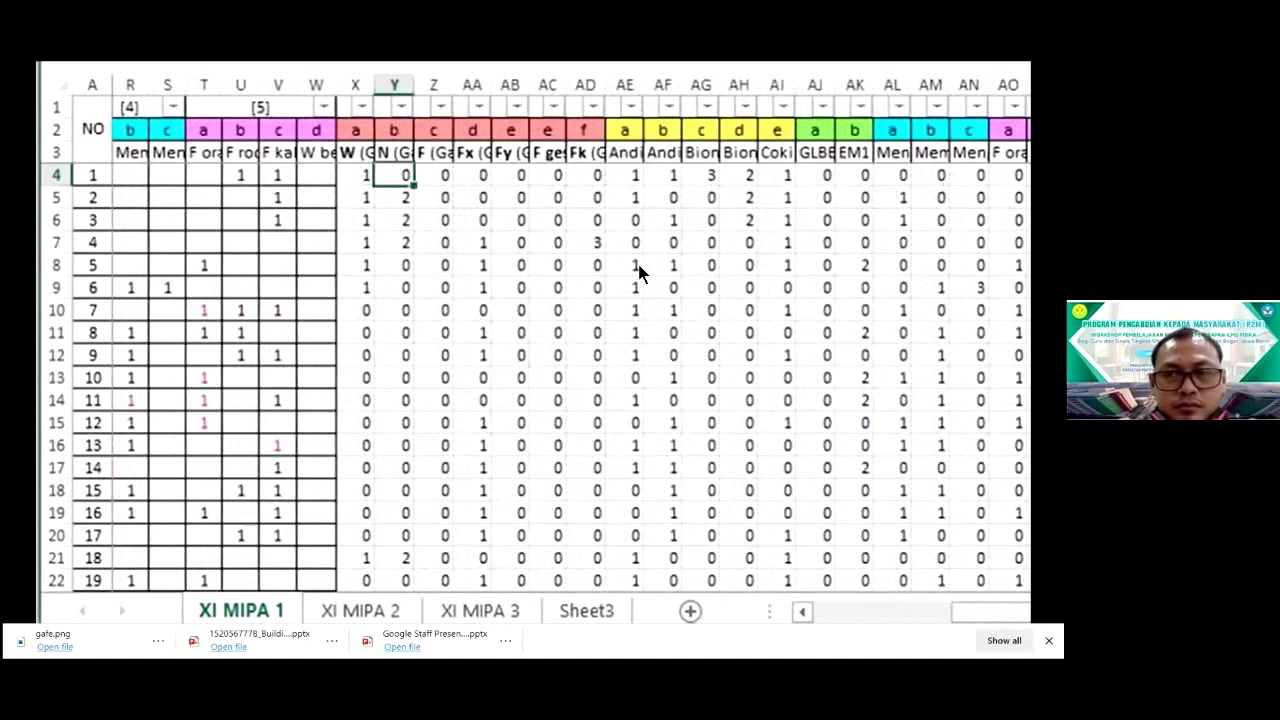